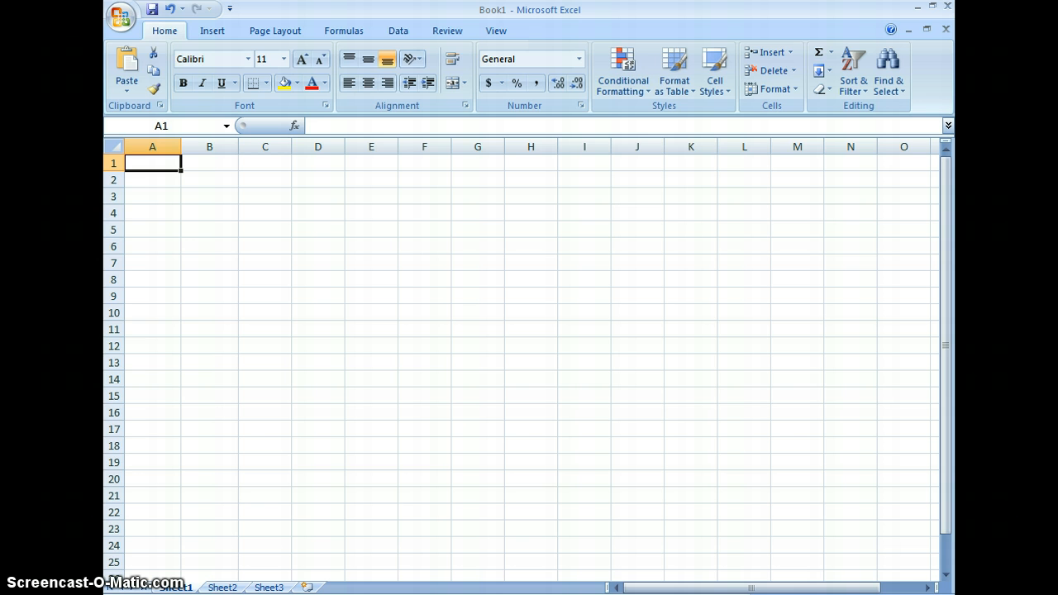
left_click(697, 557)
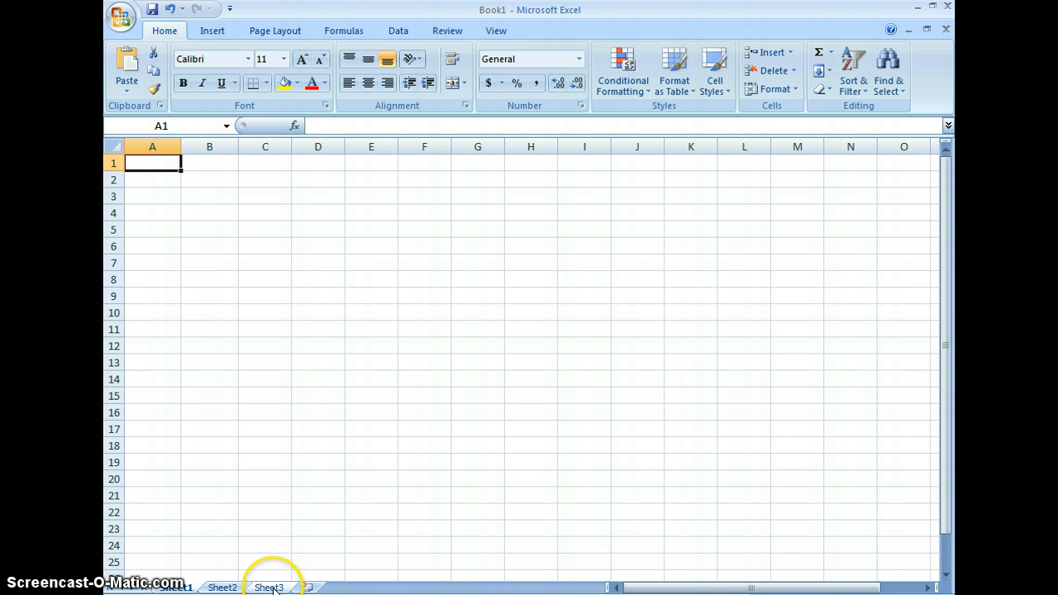
left_click(150, 199)
left_click(156, 212)
left_click(161, 228)
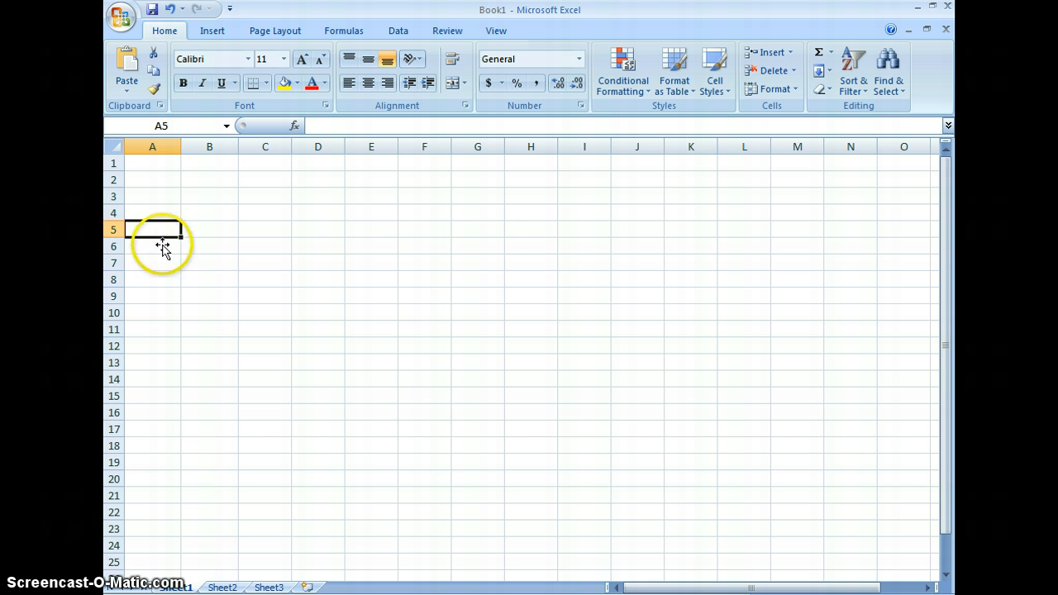
left_click(159, 245)
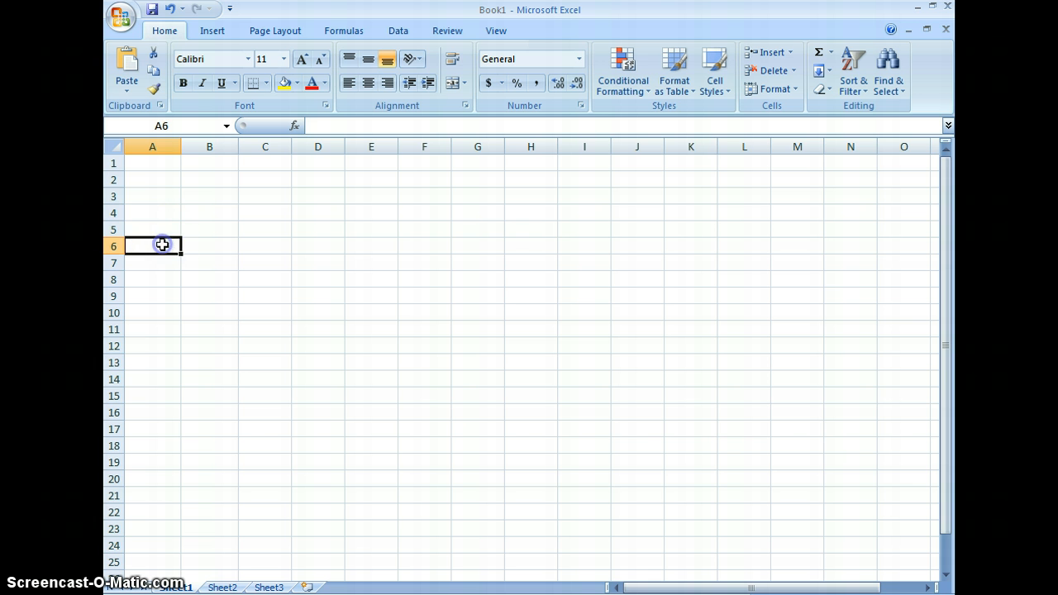
left_click(220, 214)
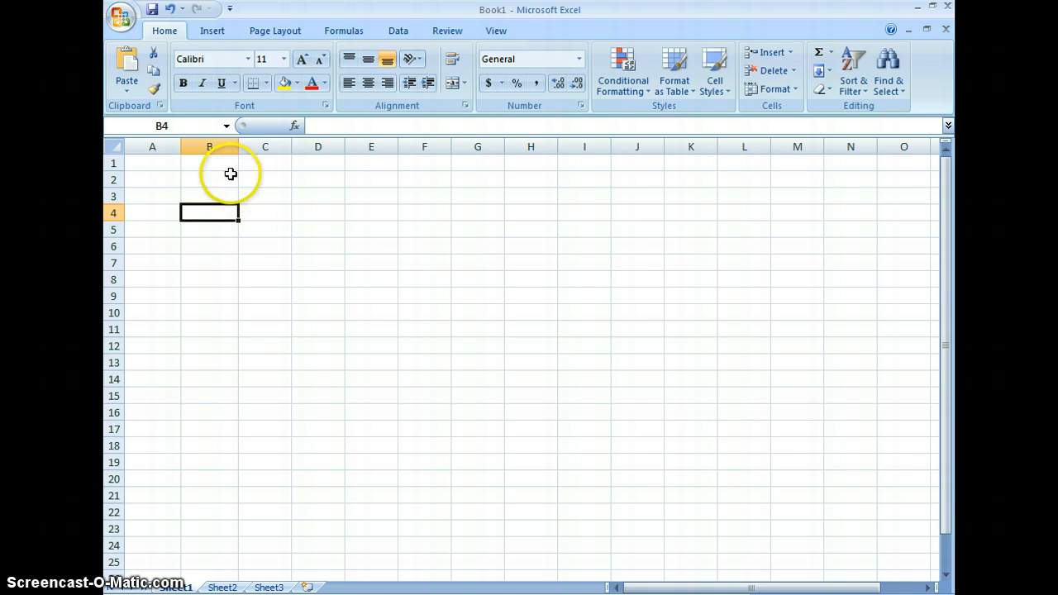
Enter the column headings Employees, Years Of Service and Salary in cells A1, B1 and C1
left_click(162, 162)
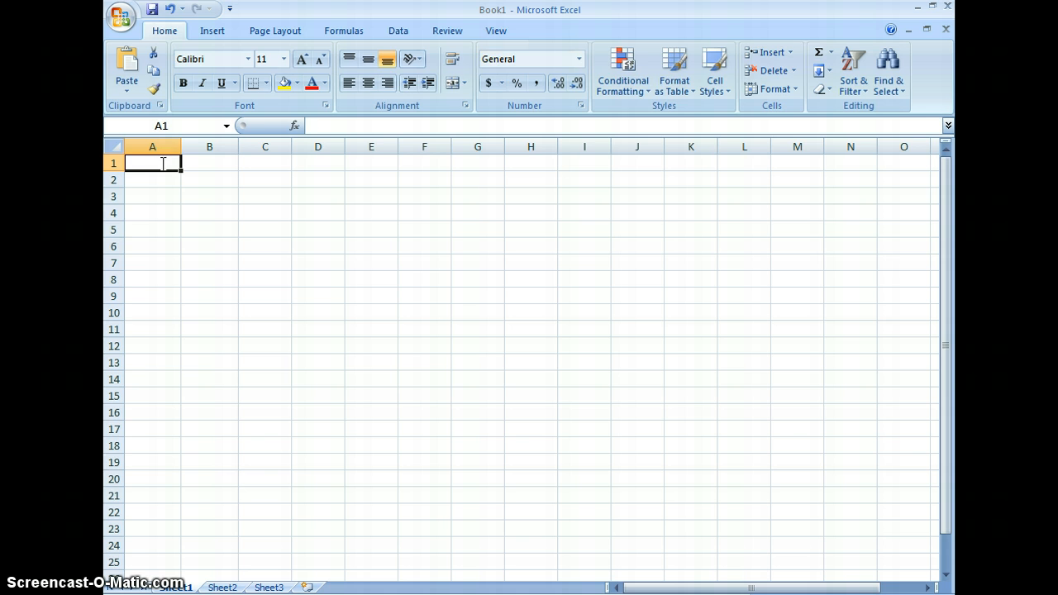
type("Empl")
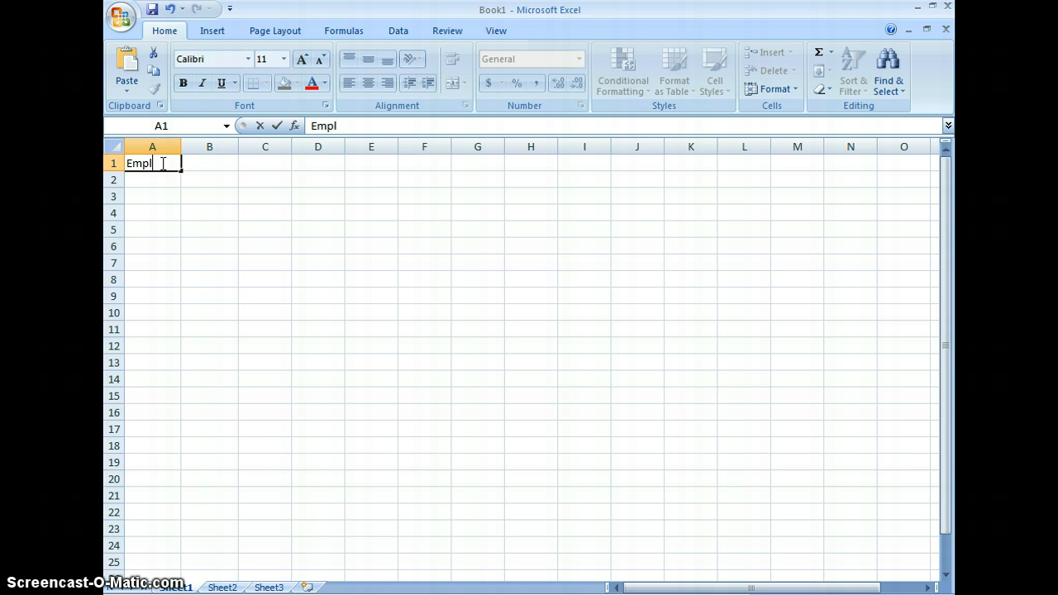
type("oyees")
key("Tab")
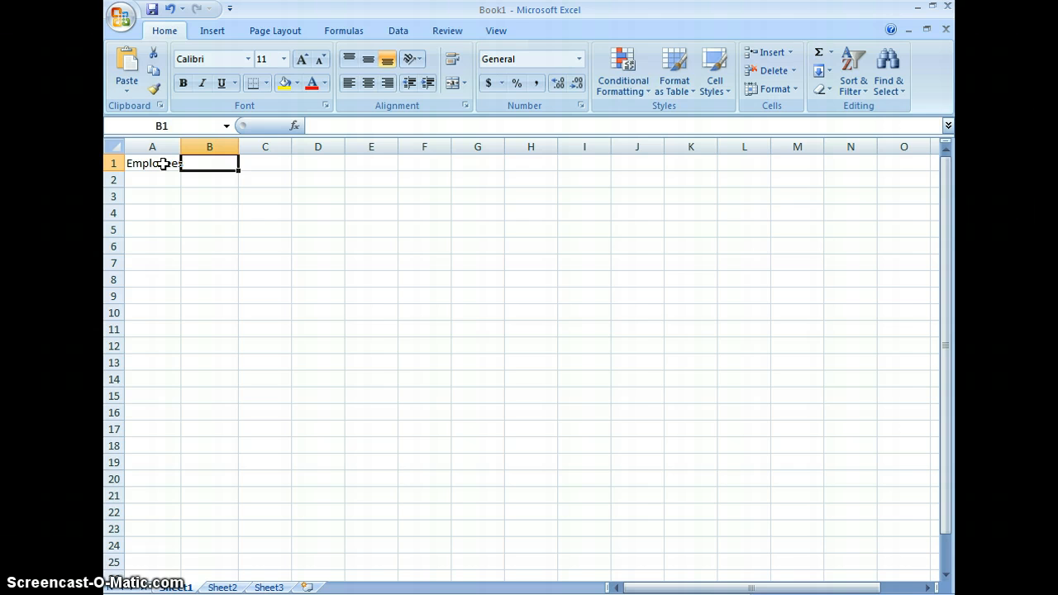
type("Years ")
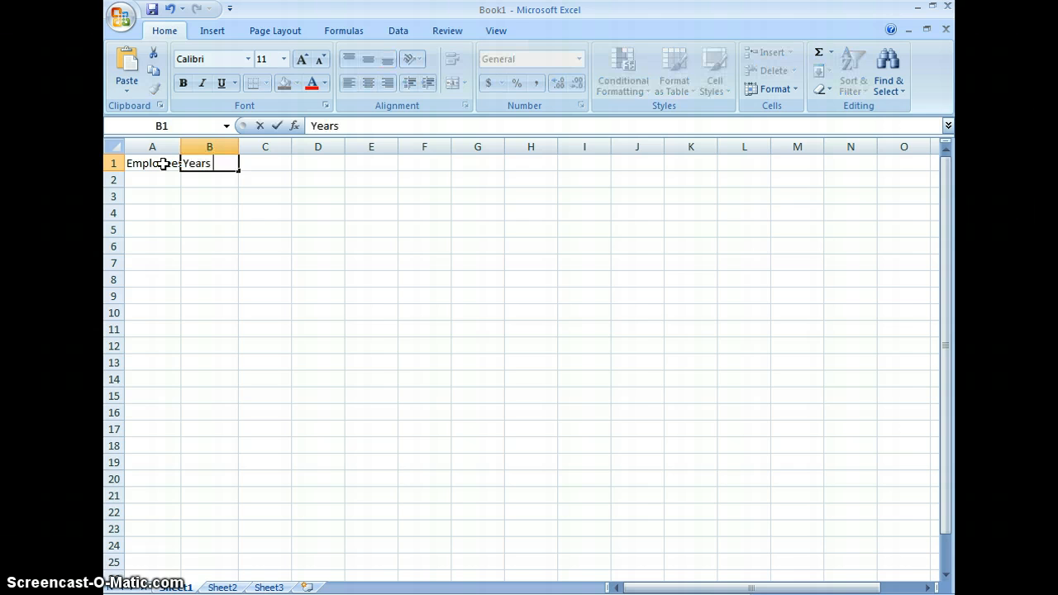
type("Of Service")
key("Tab")
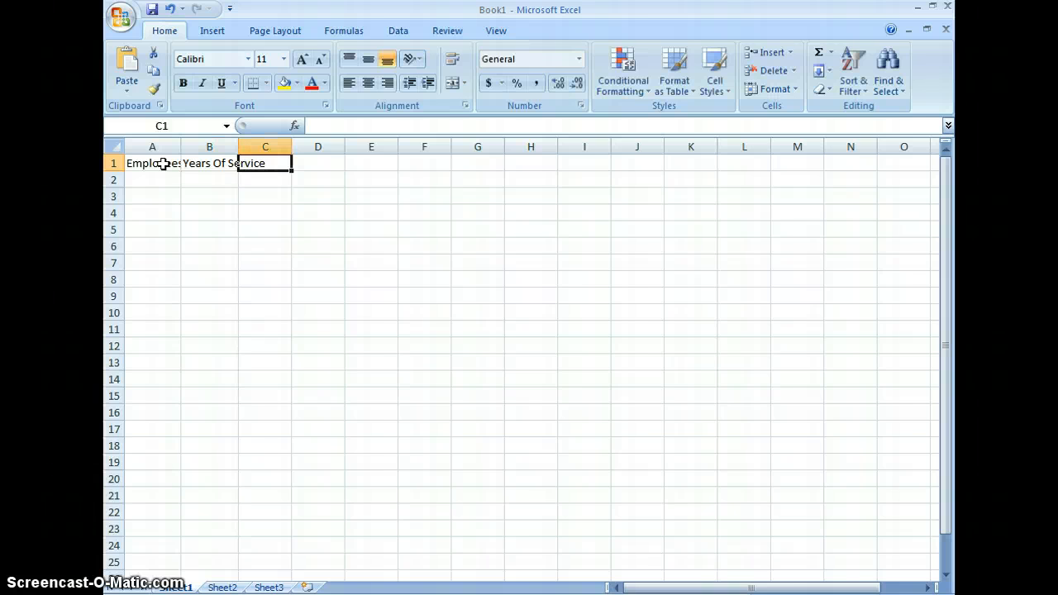
type("Salary")
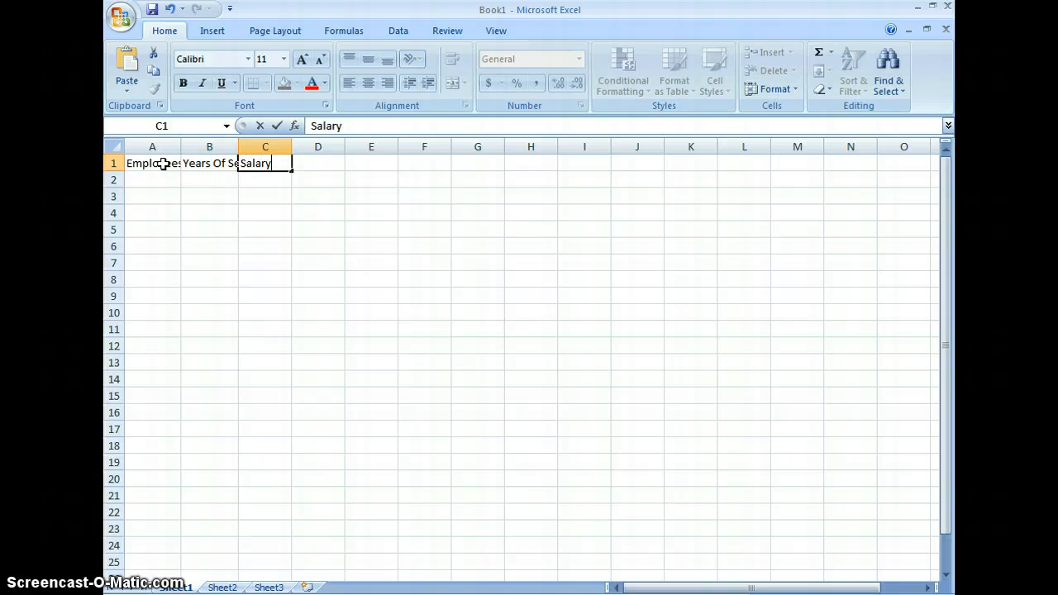
left_click(364, 193)
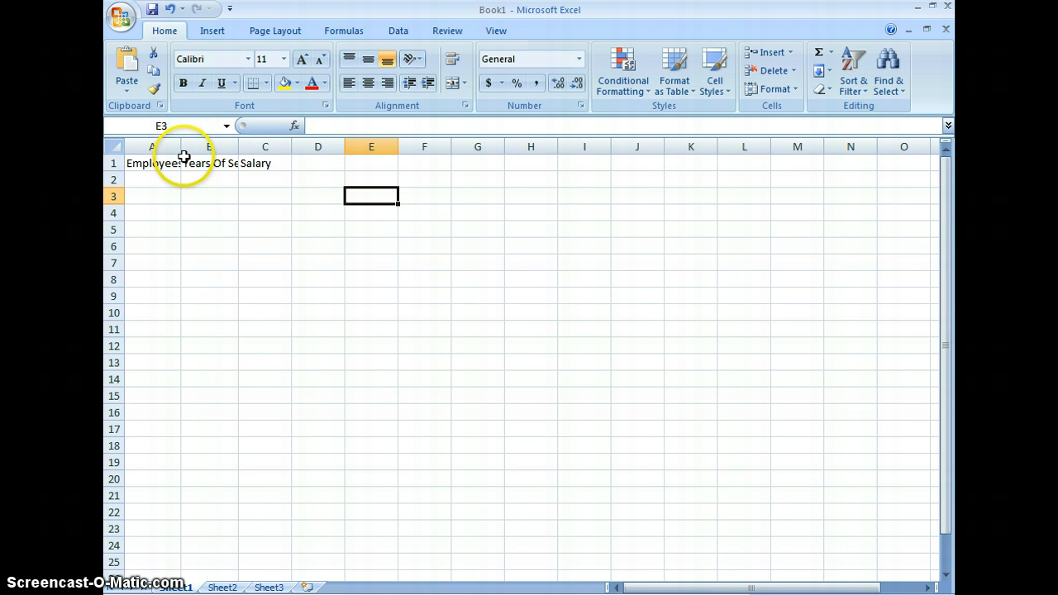
Widen columns A and B so the Employees and Years Of Service headings fit fully
left_click_drag(180, 146, 319, 146)
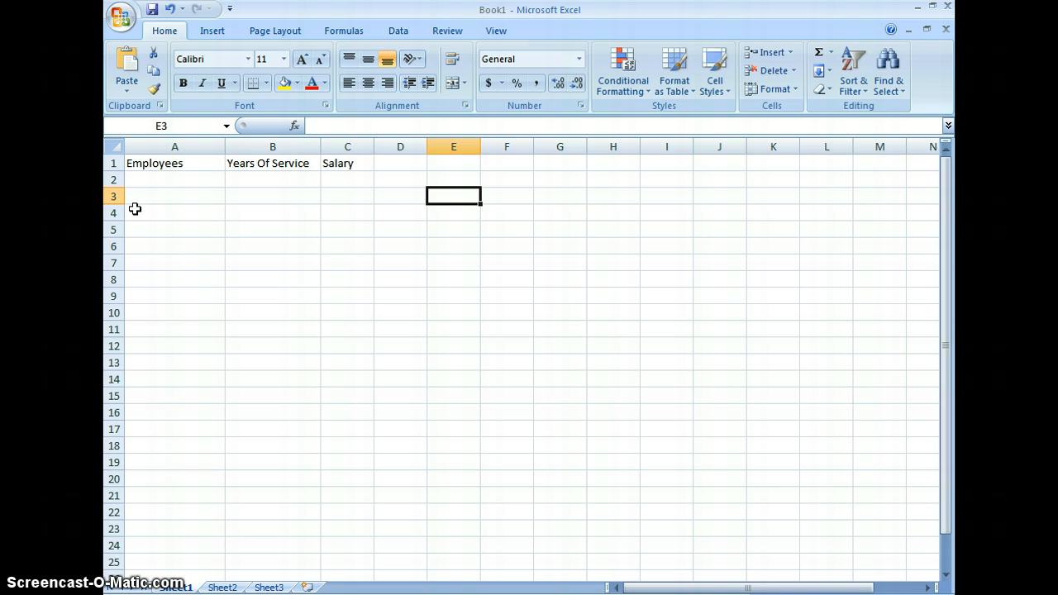
left_click(169, 179)
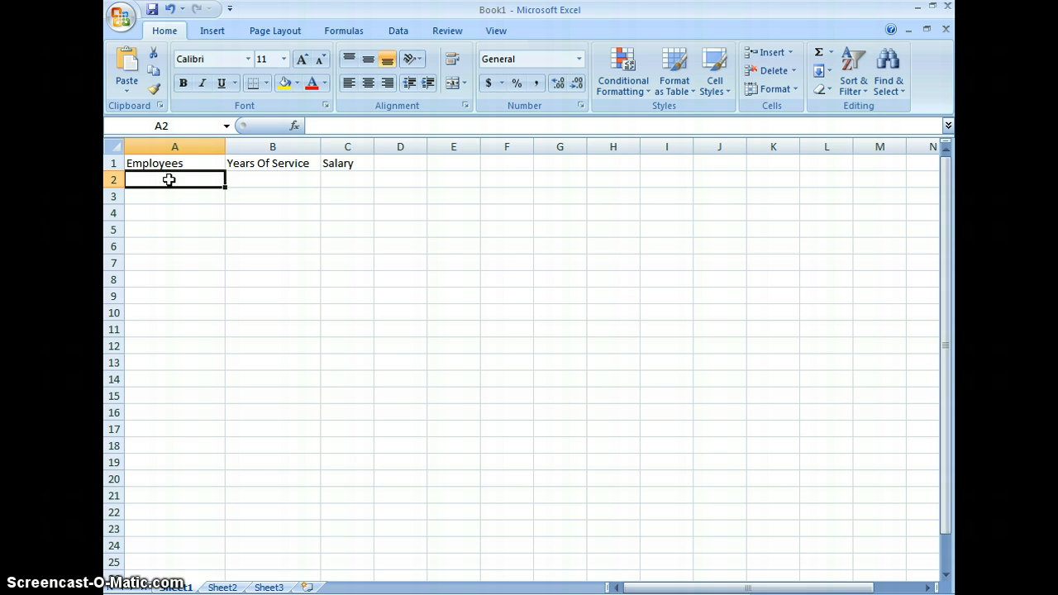
left_click(212, 172)
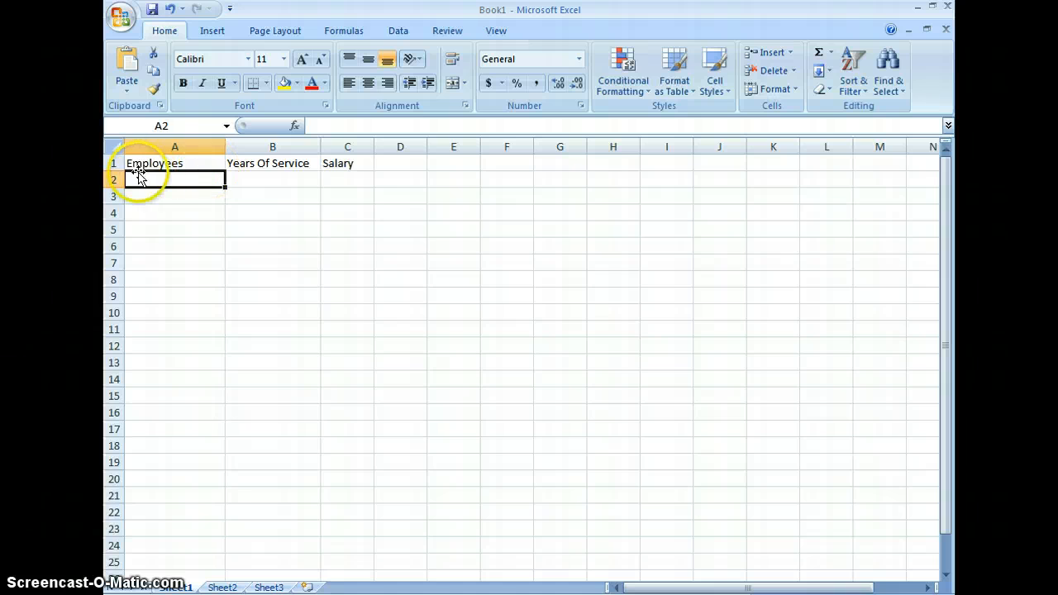
Insert a blank row above the heading row
left_click(109, 163)
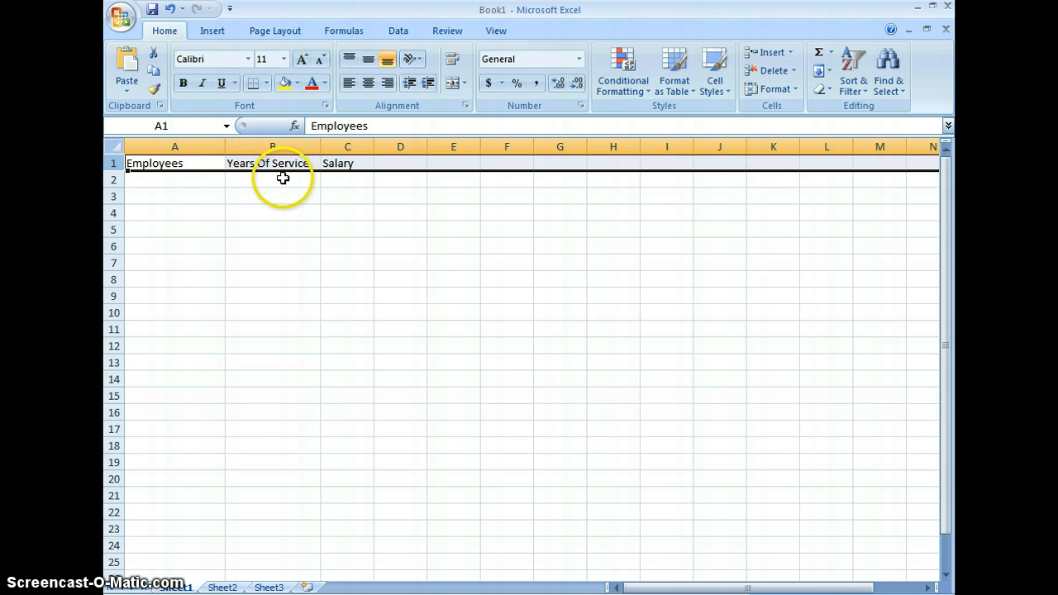
right_click(109, 163)
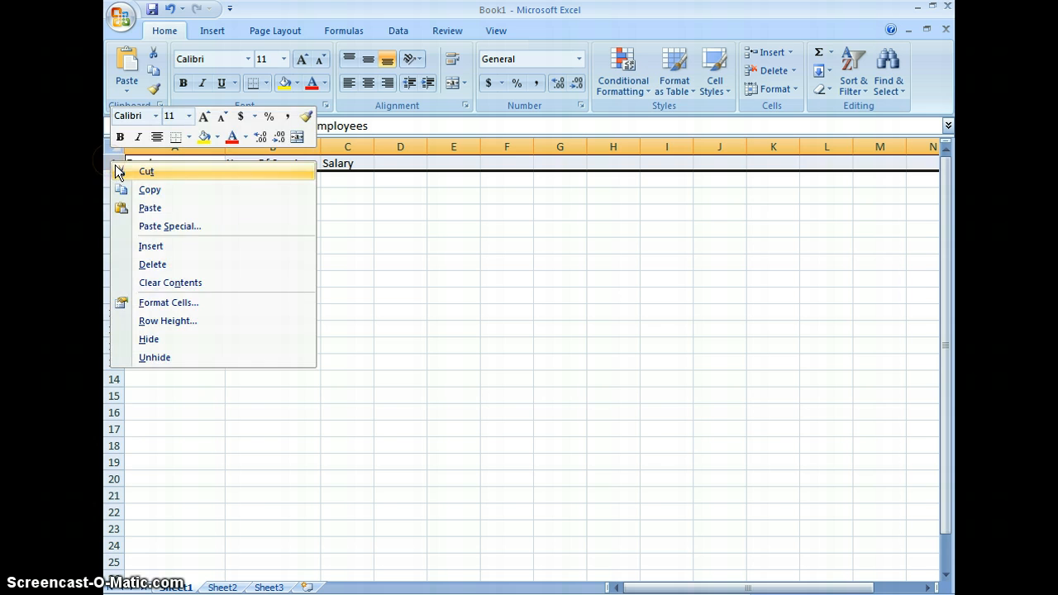
left_click(142, 245)
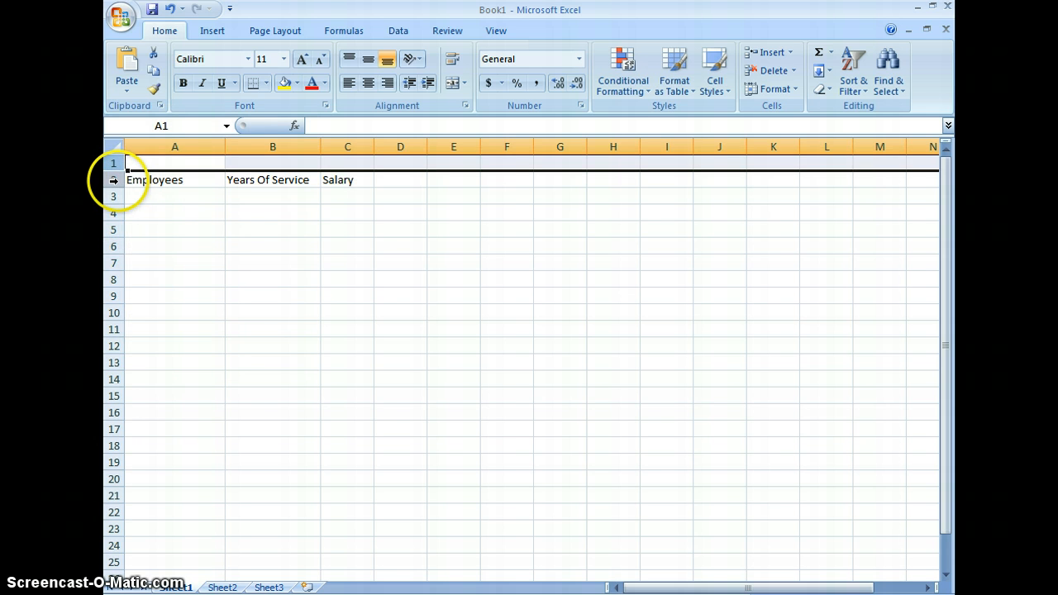
Enter the title Employee Salaries in A1, and merge and center it across A1:C1
left_click(202, 164)
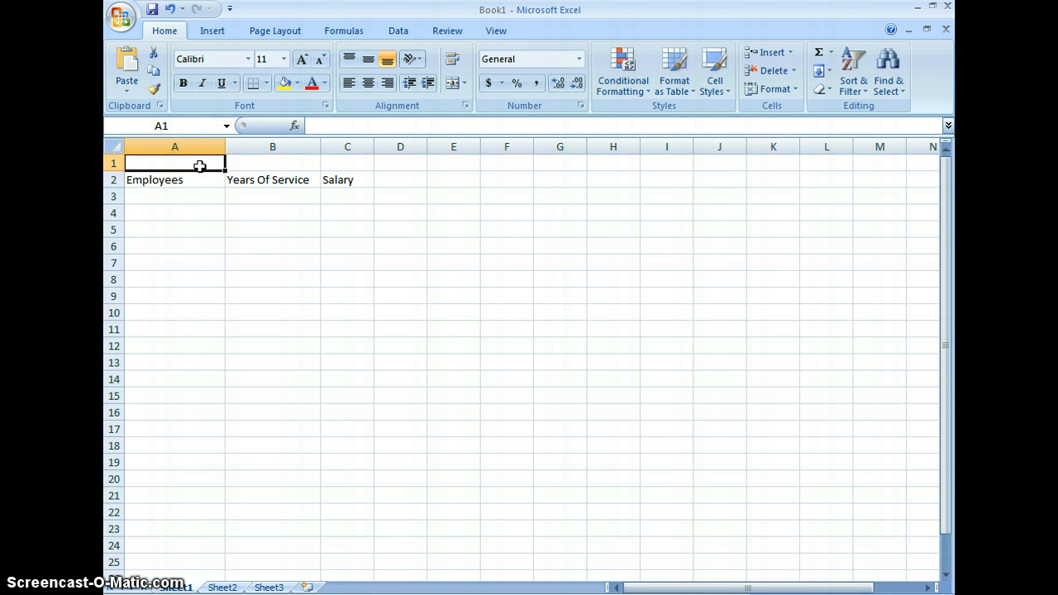
type("Employee")
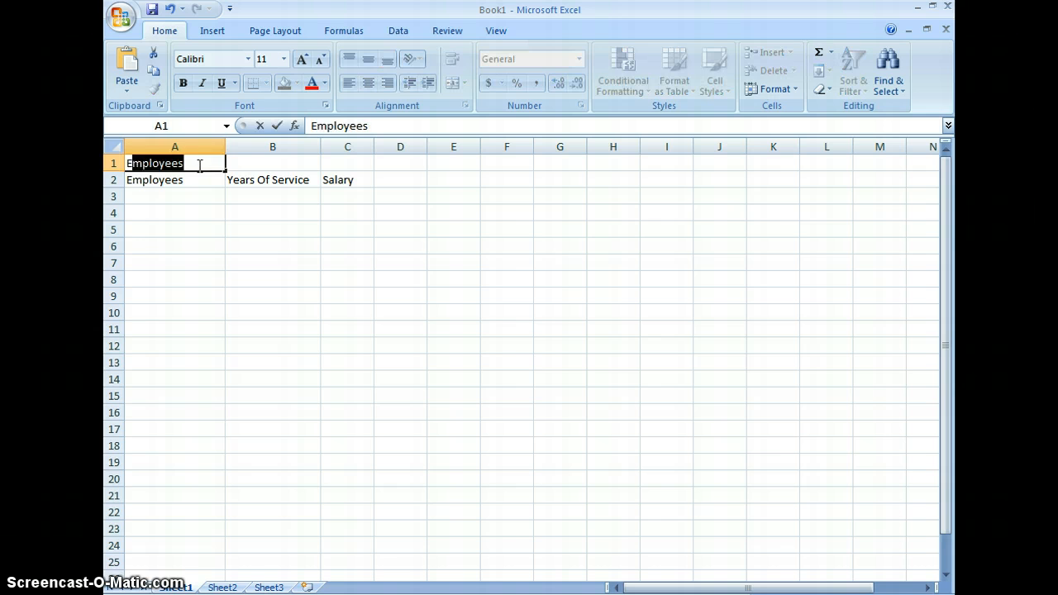
type(" Salaries")
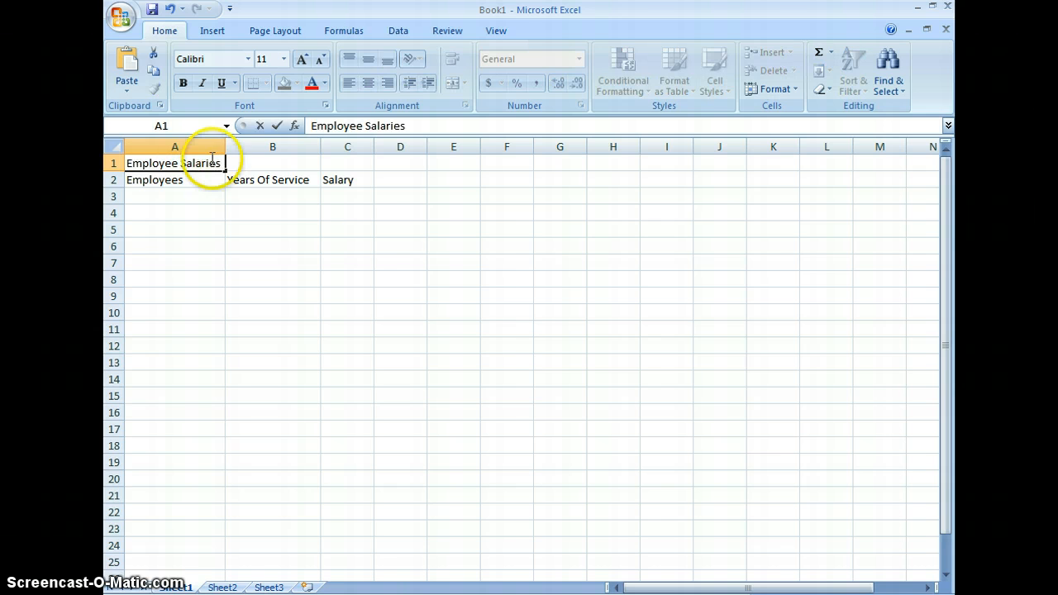
left_click(354, 257)
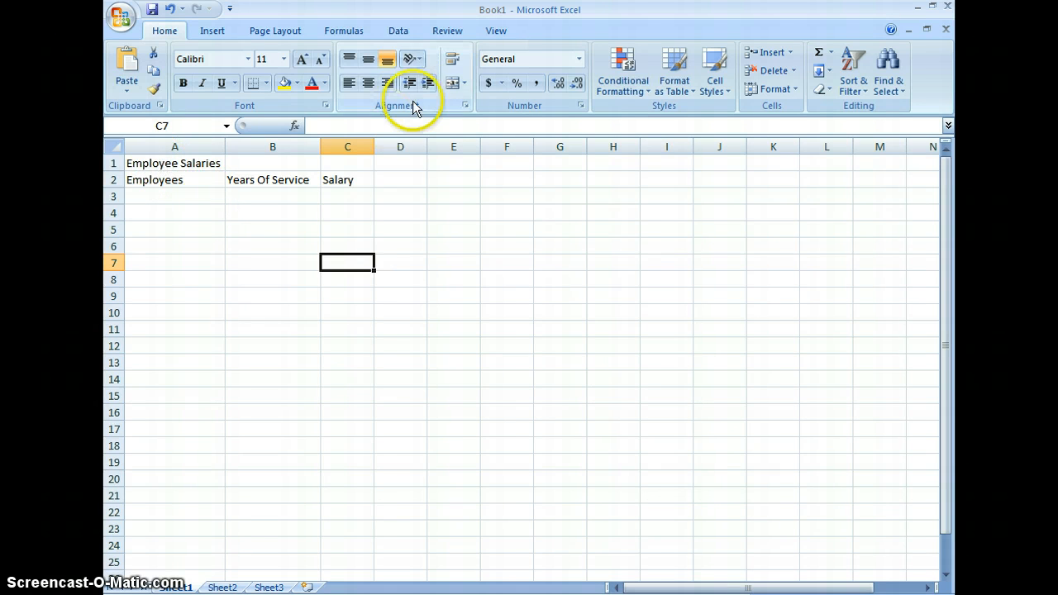
left_click_drag(186, 159, 350, 166)
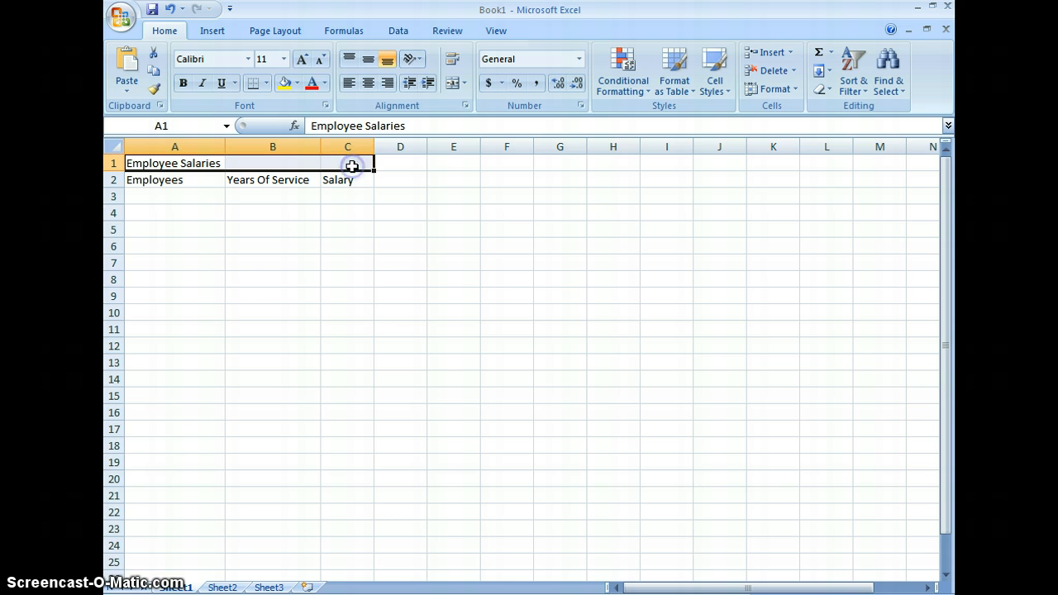
left_click(452, 85)
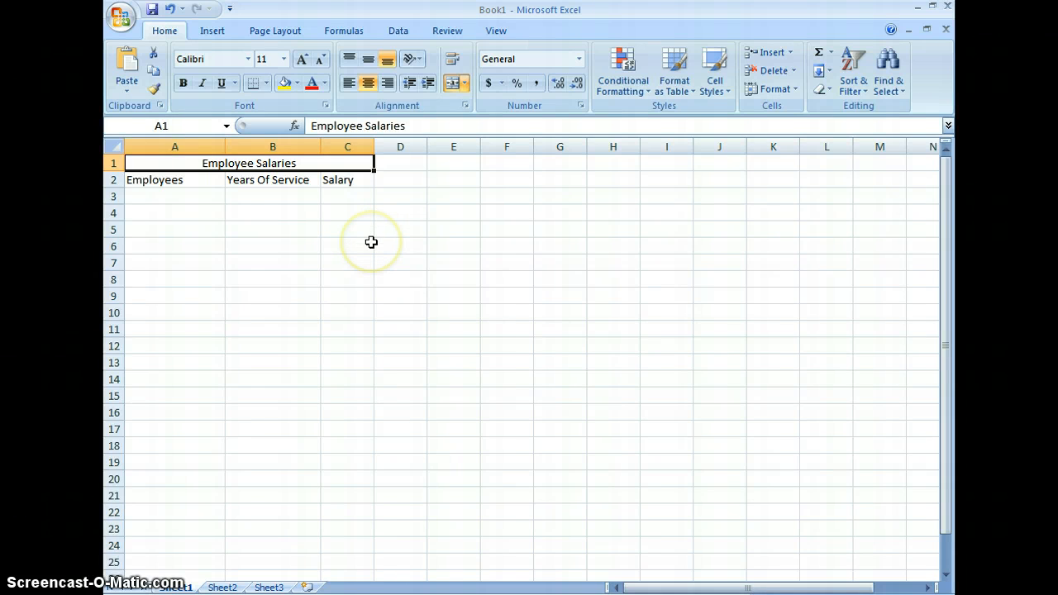
Fill cells A3 to A8 under Employees with the six employees' first names
left_click(161, 200)
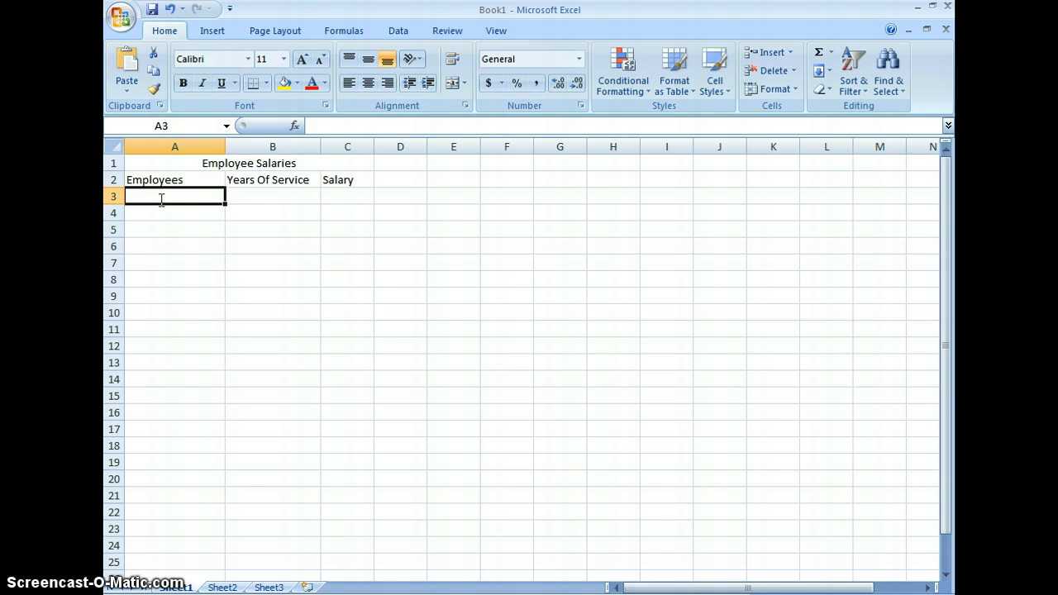
type("Jean")
key("Return")
type("Craig")
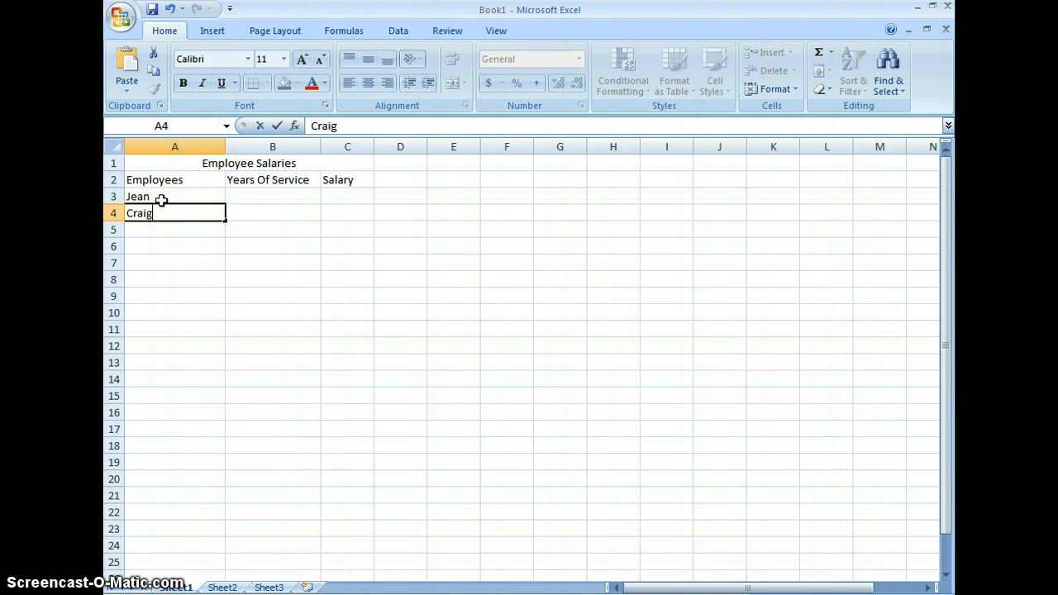
key("Return")
type("Chad")
key("Return")
type("Bob")
key("Return")
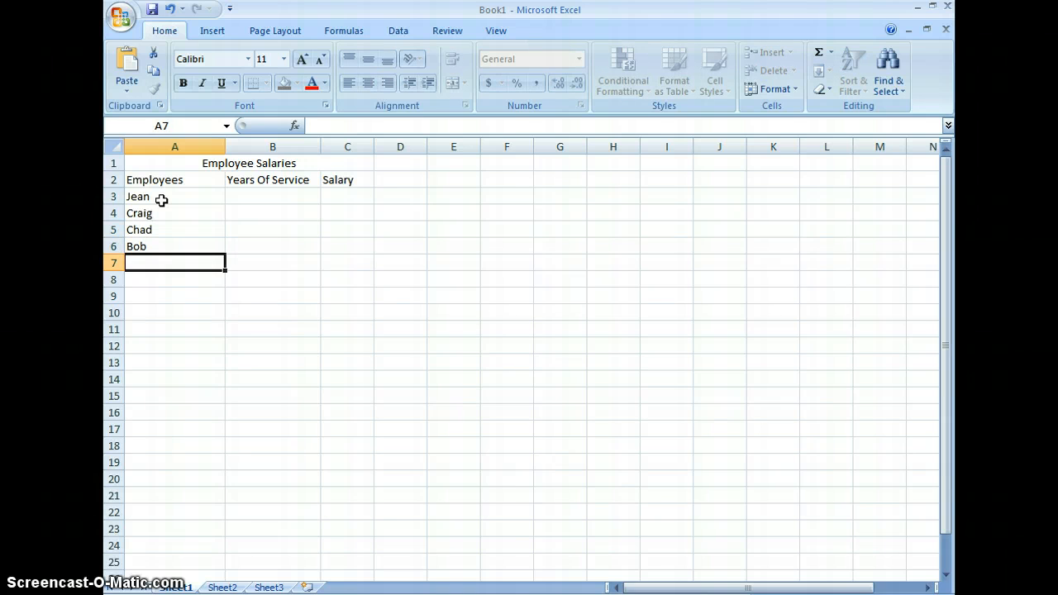
type("Camile")
key("BackSpace")
type("le")
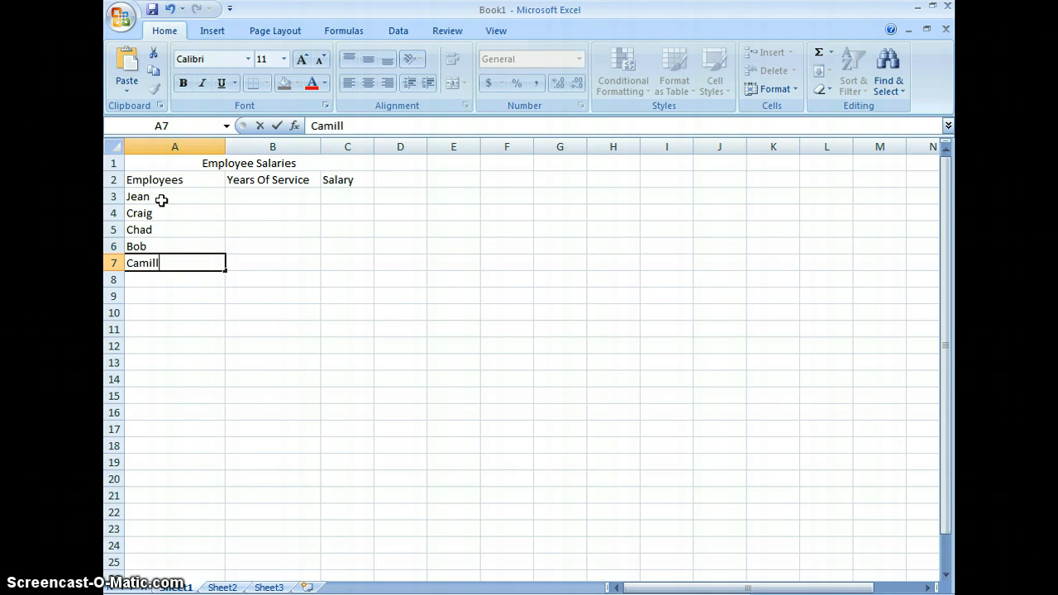
key("Return")
type("Dana")
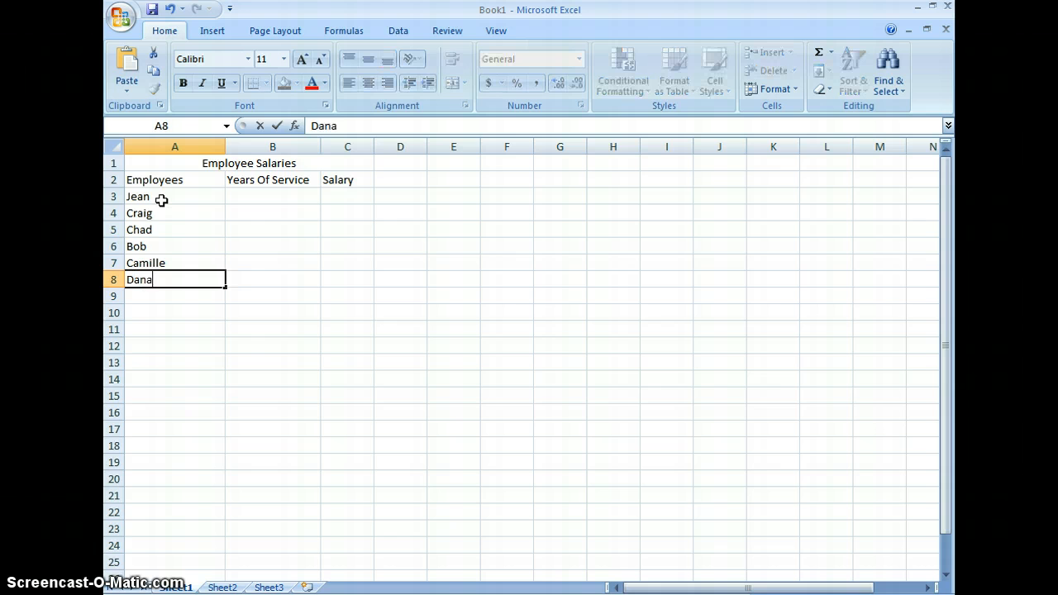
Enter the salaries 43000, 96000, 62000, 71000, 51000 and 46000 in cells C3 to C8
left_click(336, 197)
type("43000")
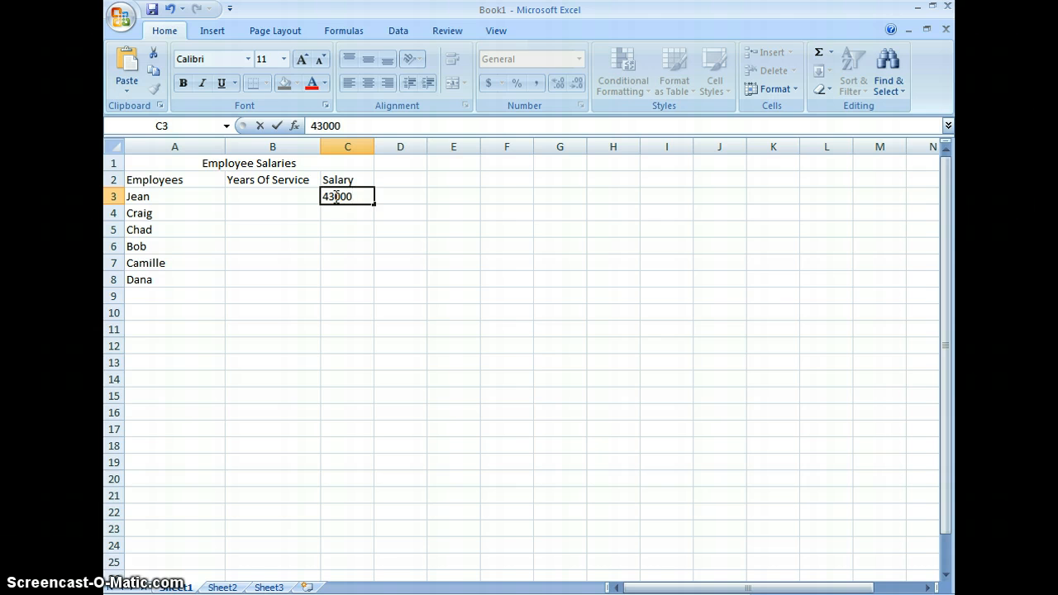
key("Return")
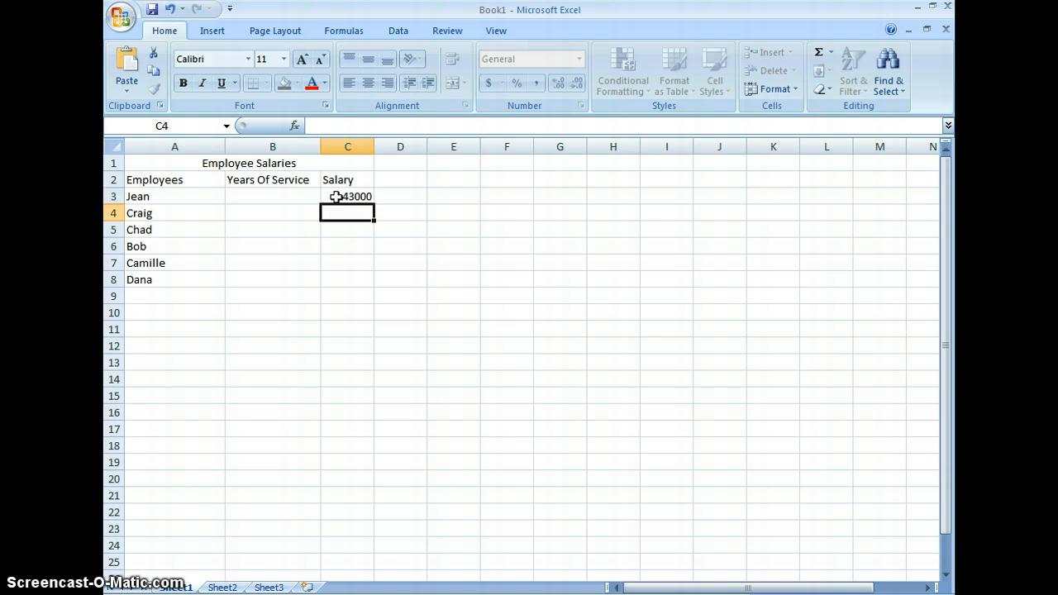
type("96000")
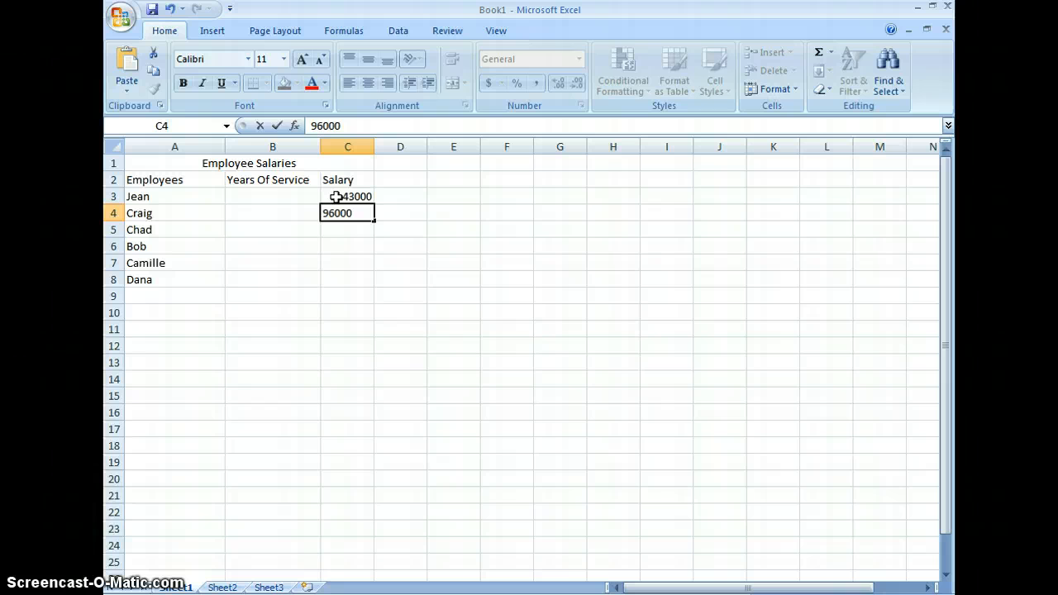
key("Return")
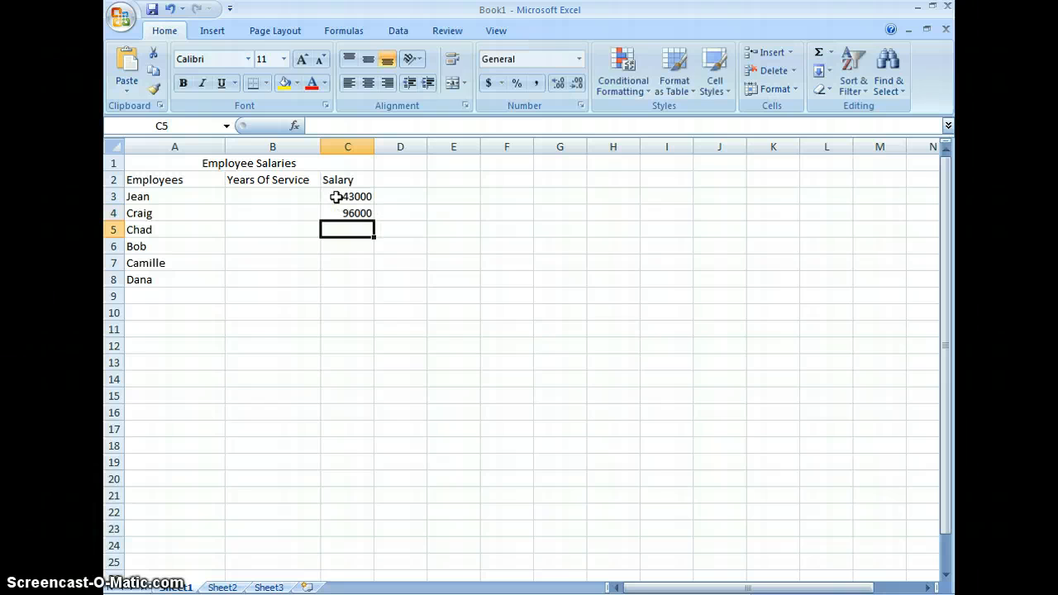
type("62000")
key("Return")
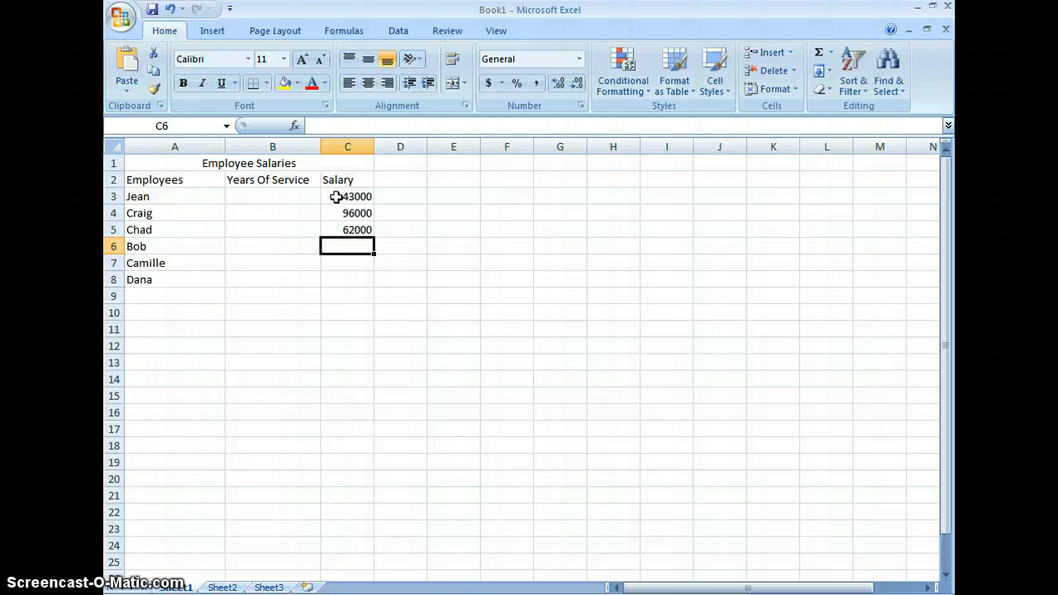
type("7")
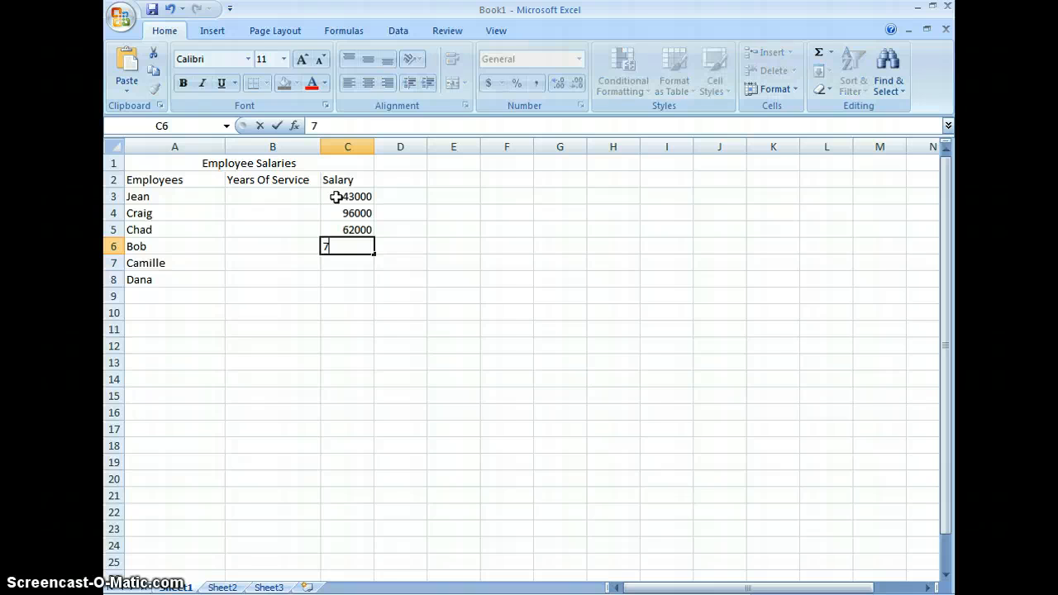
type("1000")
key("Return")
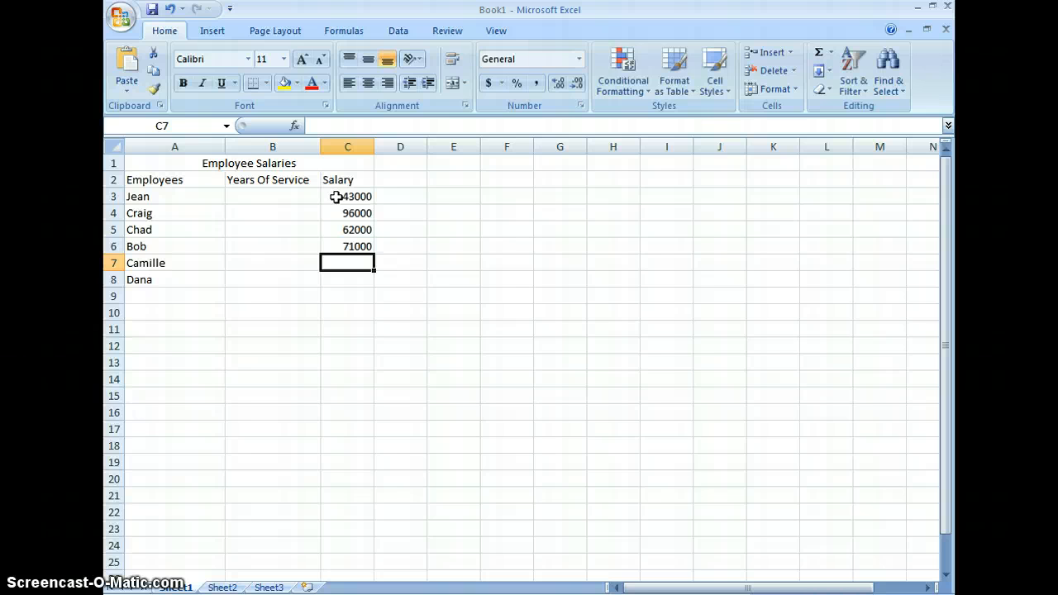
type("51000")
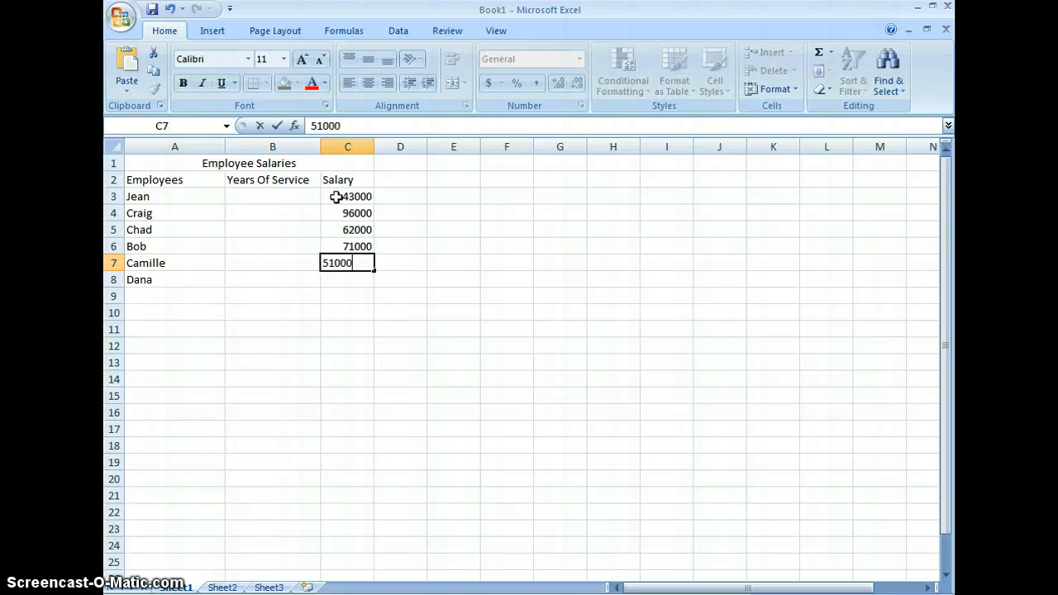
key("Return")
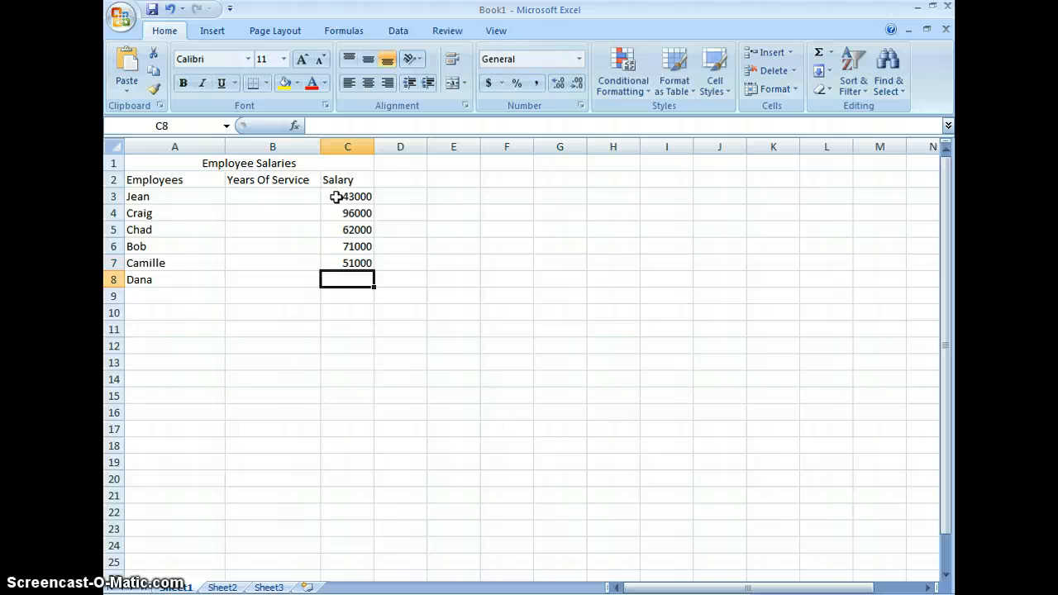
type("46000")
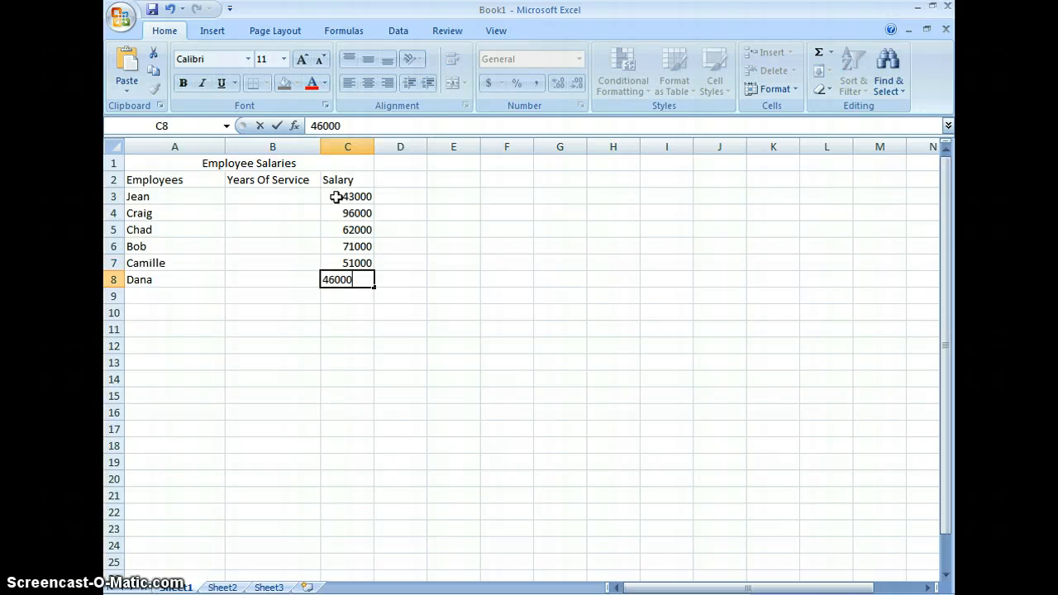
key("Return")
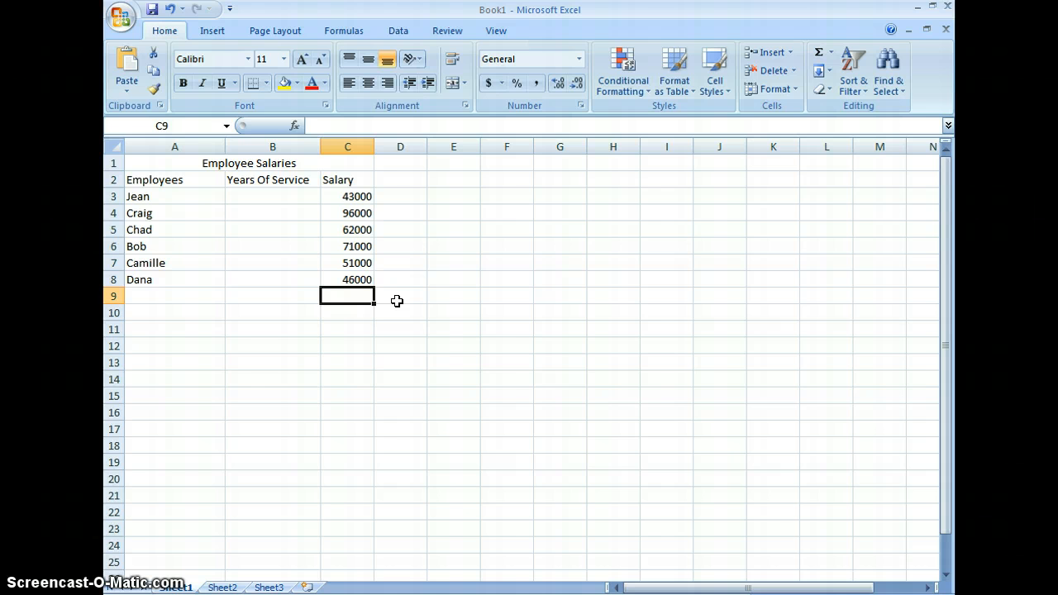
Correct the salary in C6 to 72000
left_click(360, 247)
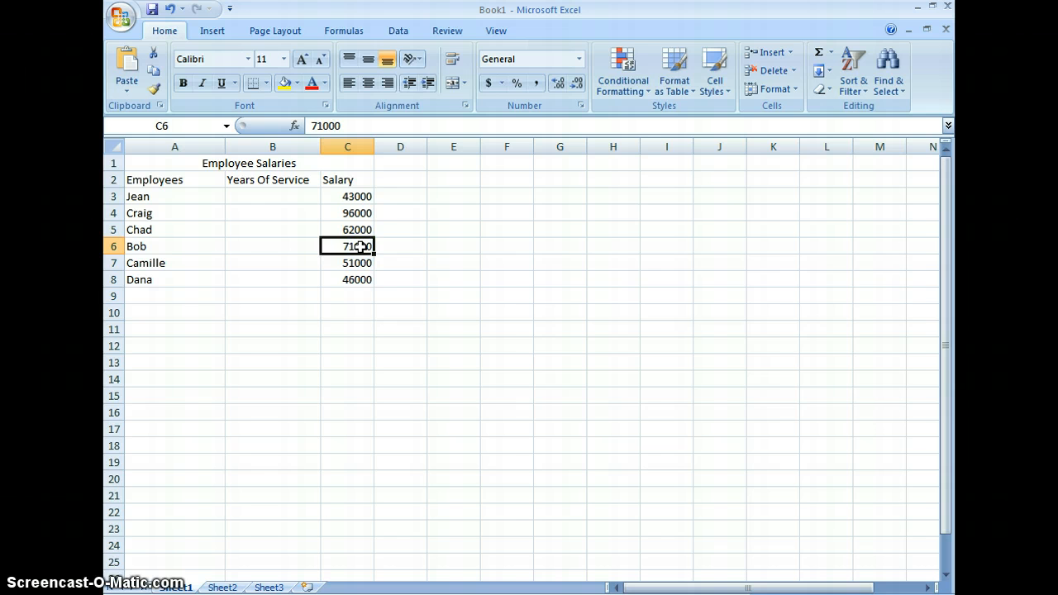
left_click(323, 126)
key("BackSpace")
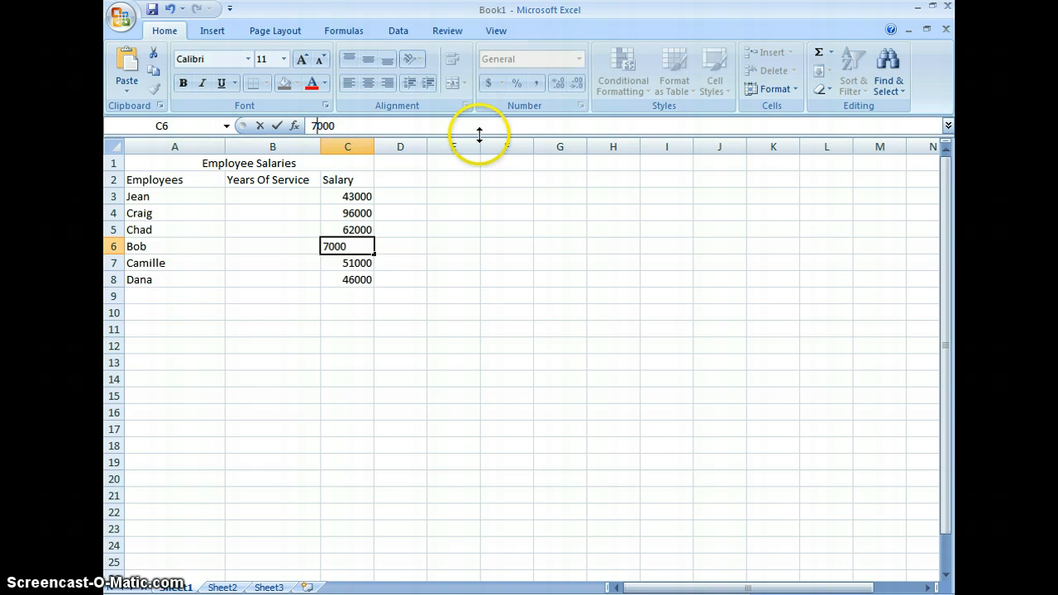
type("2")
left_click(419, 286)
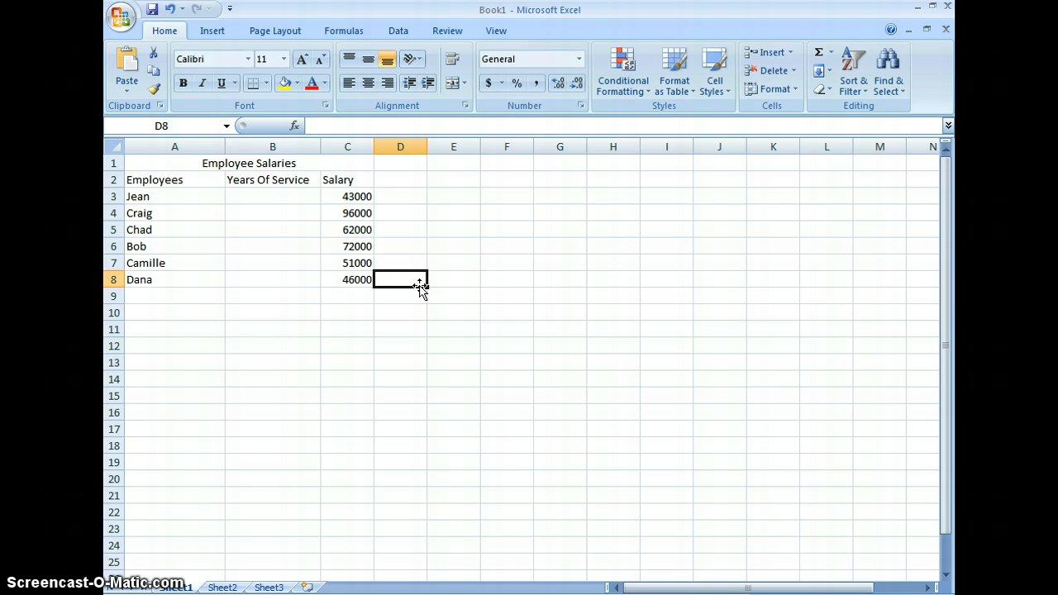
Enter 2 in B3 and 4 in B4 as the first two Years Of Service values
left_click(280, 198)
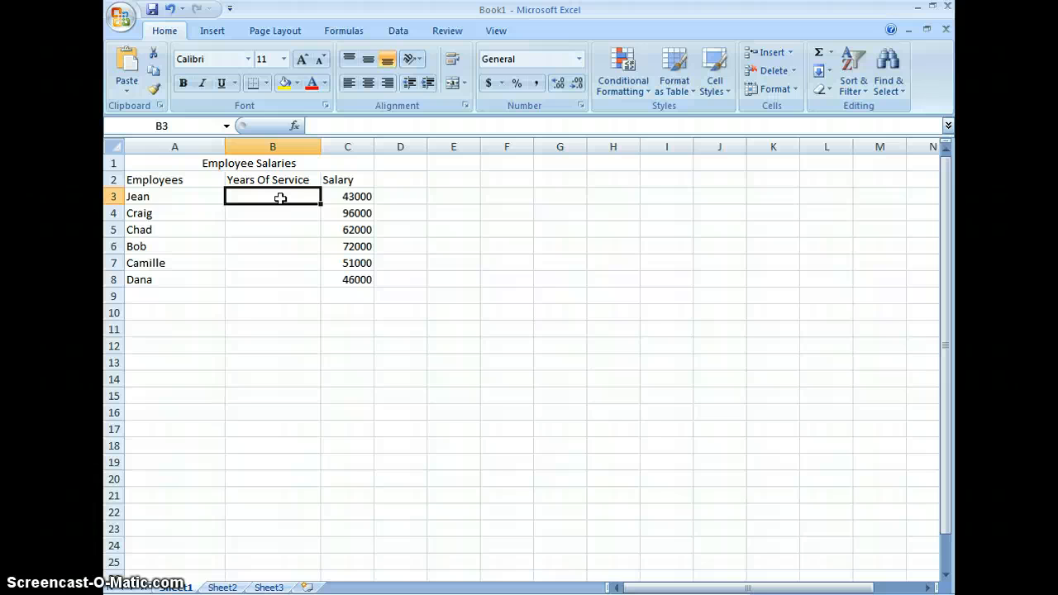
type("2")
key("Return")
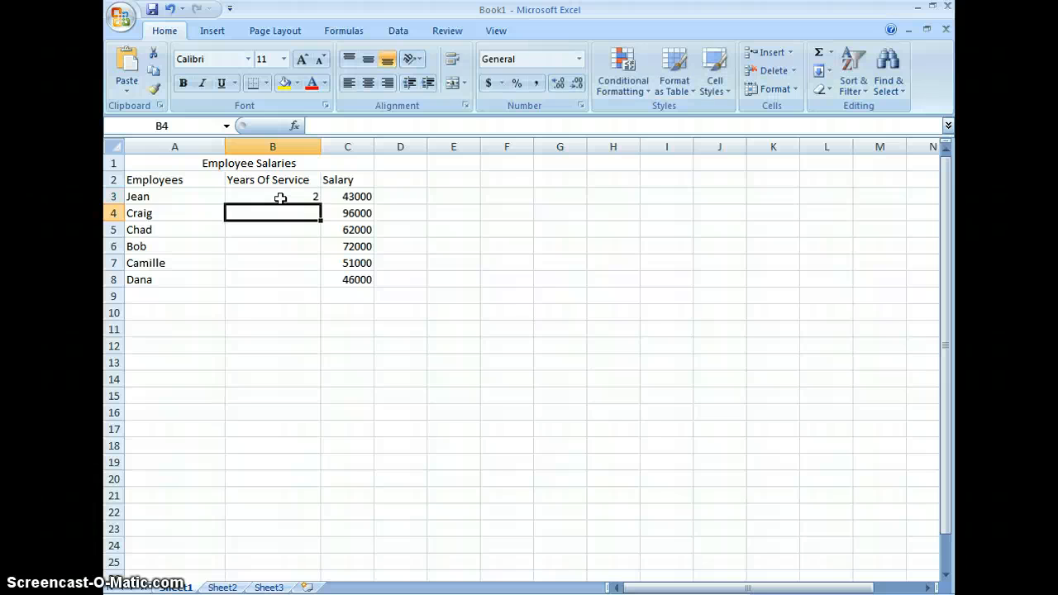
type("4")
key("Return")
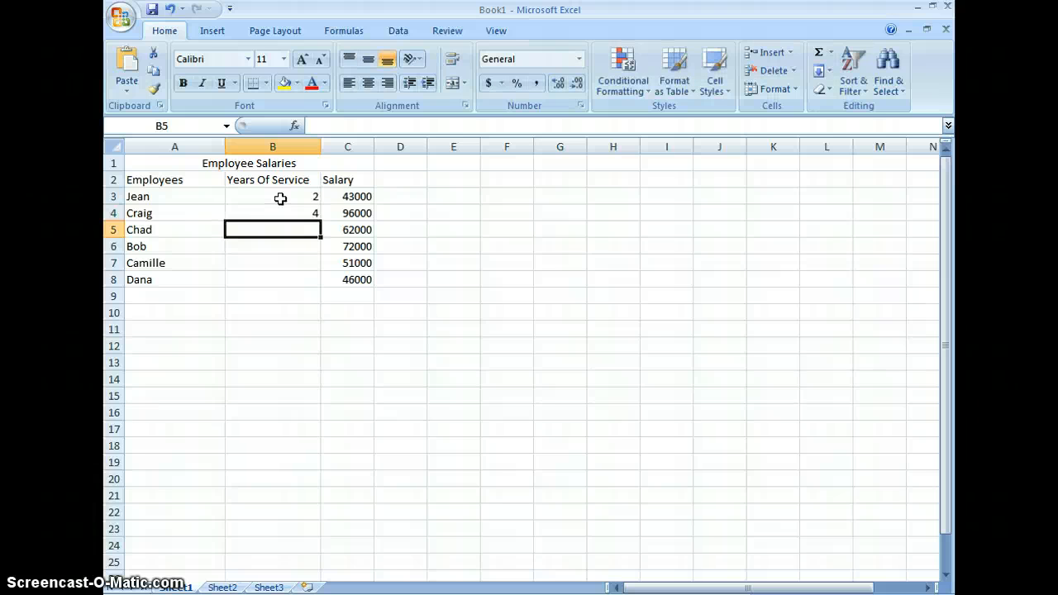
Extend the number series from B3:B4 down to B8 so Years Of Service continues in increments of two
left_click(280, 198)
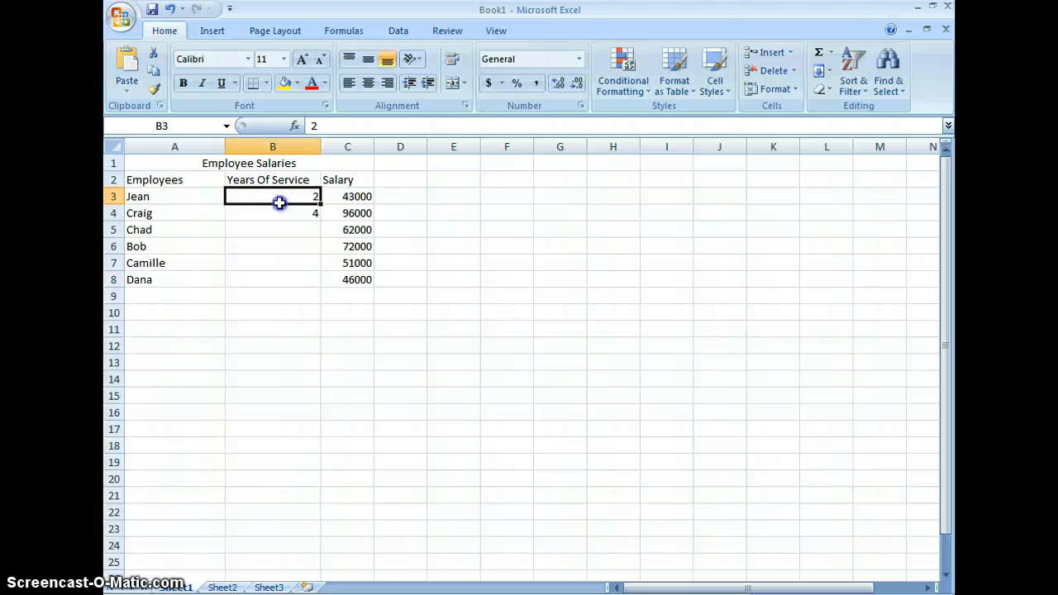
left_click_drag(280, 203, 276, 213)
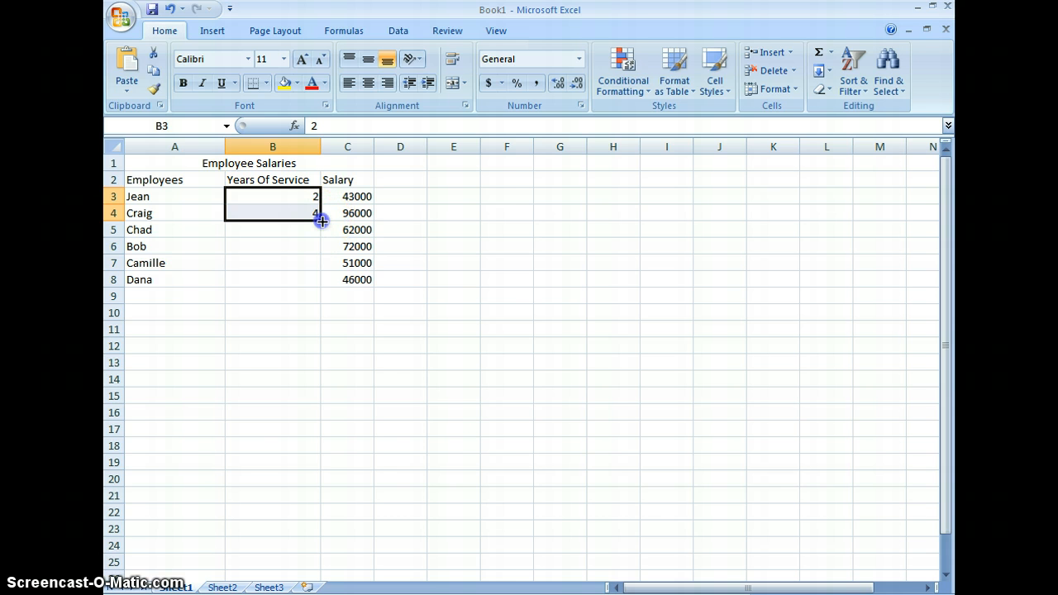
left_click_drag(322, 220, 307, 285)
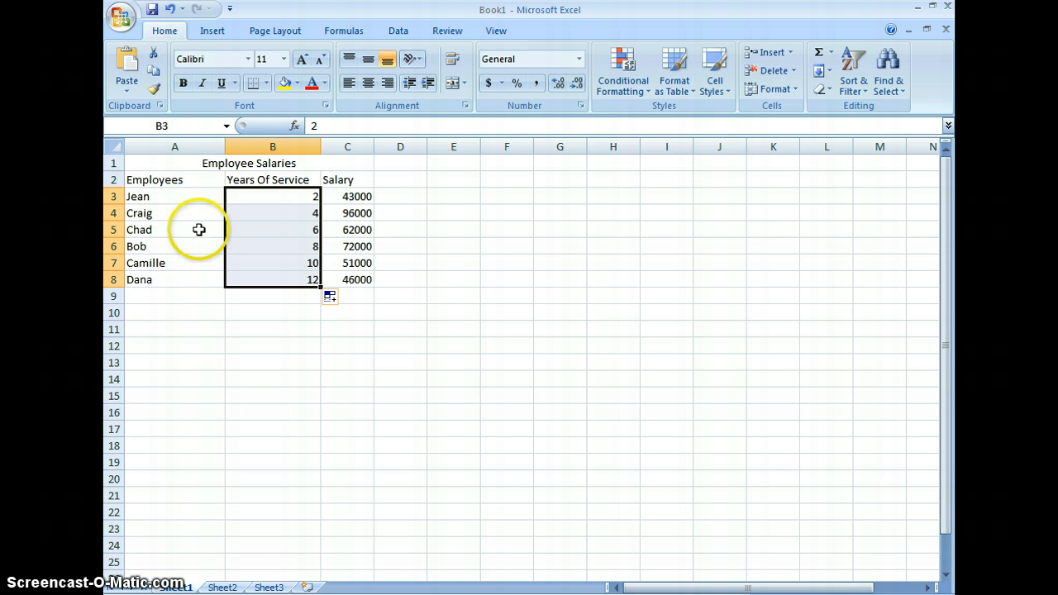
left_click(405, 299)
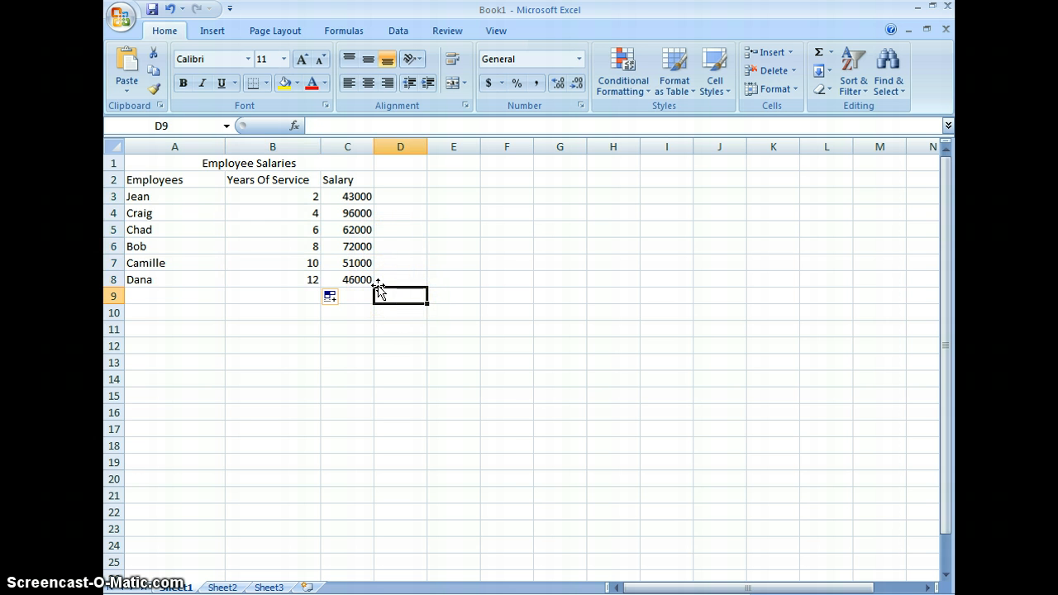
left_click(719, 226)
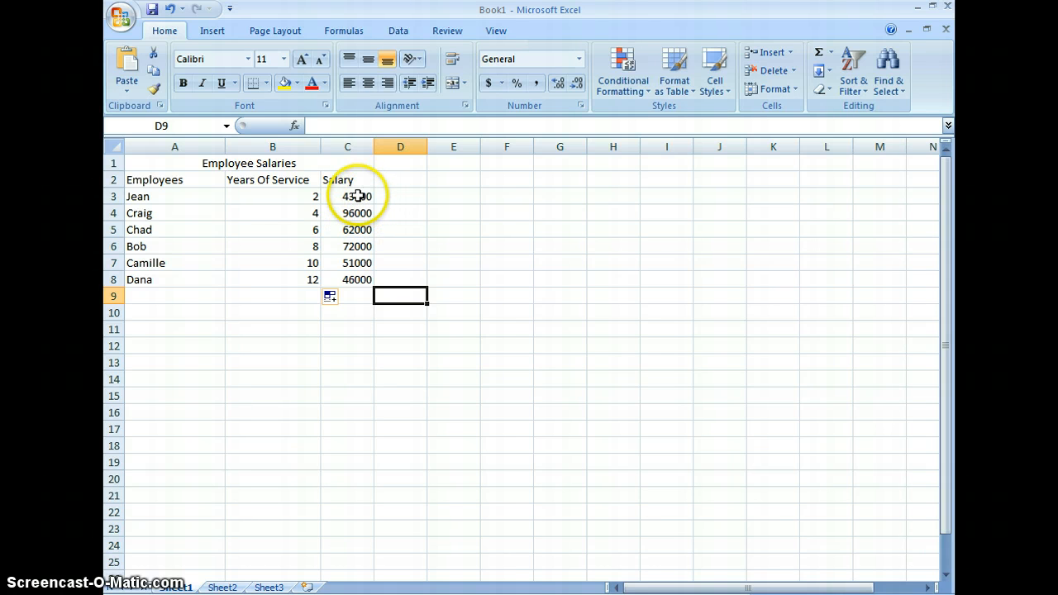
Apply the Accounting number format with a dollar sign to the salaries in C3:C8
left_click_drag(357, 197, 357, 285)
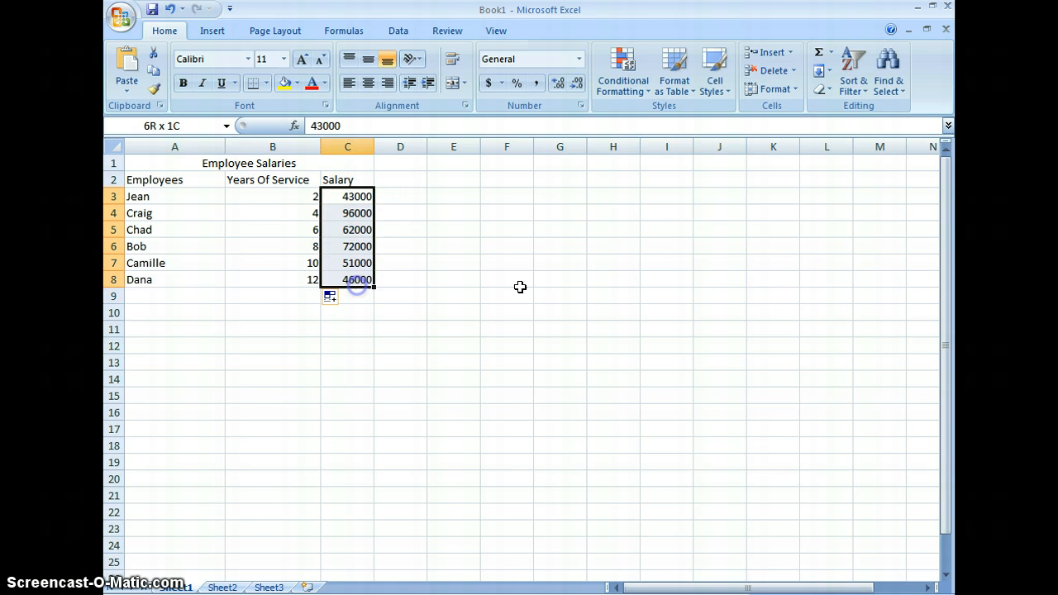
left_click(493, 86)
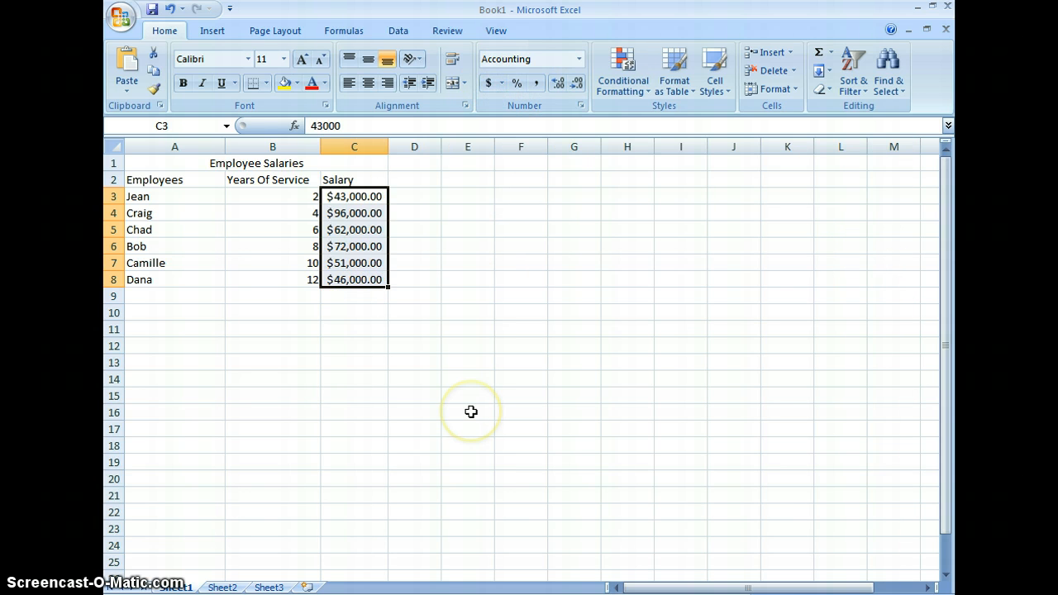
left_click(467, 342)
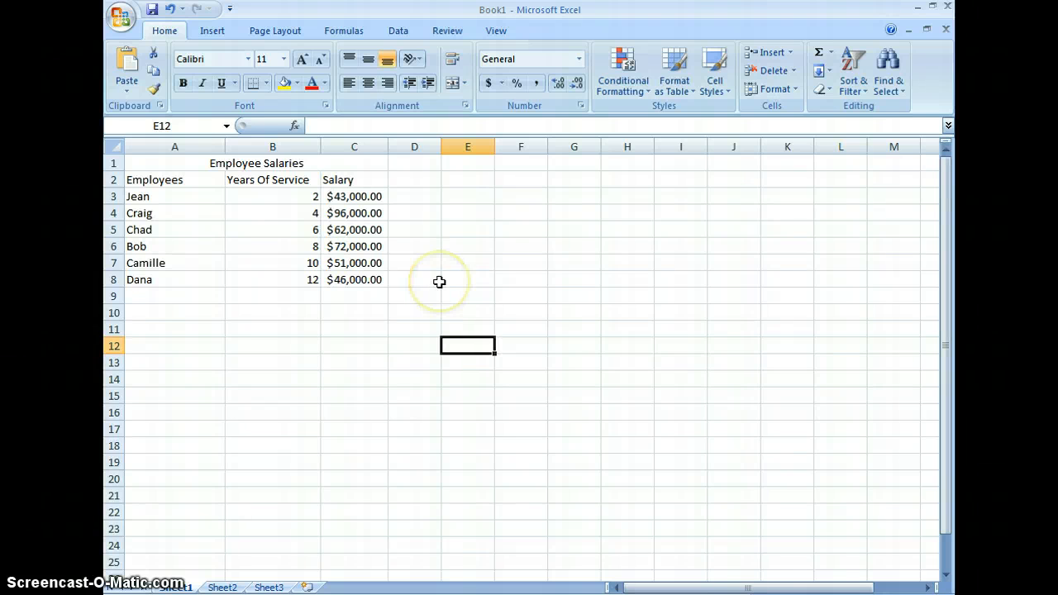
Reduce the salaries in C3:C8 to zero decimal places
left_click_drag(373, 196, 363, 276)
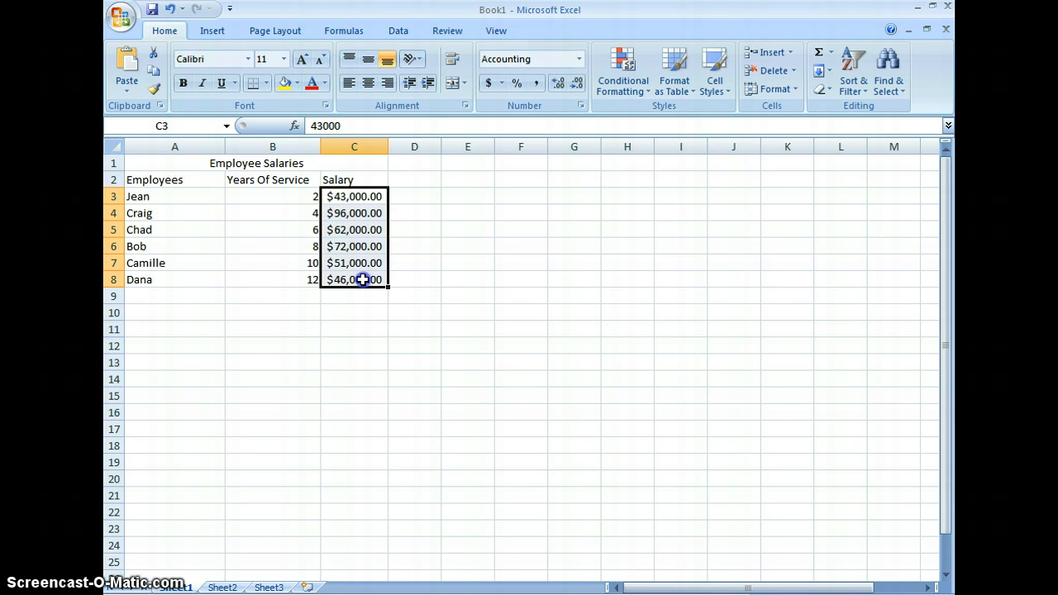
left_click(578, 84)
left_click(578, 84)
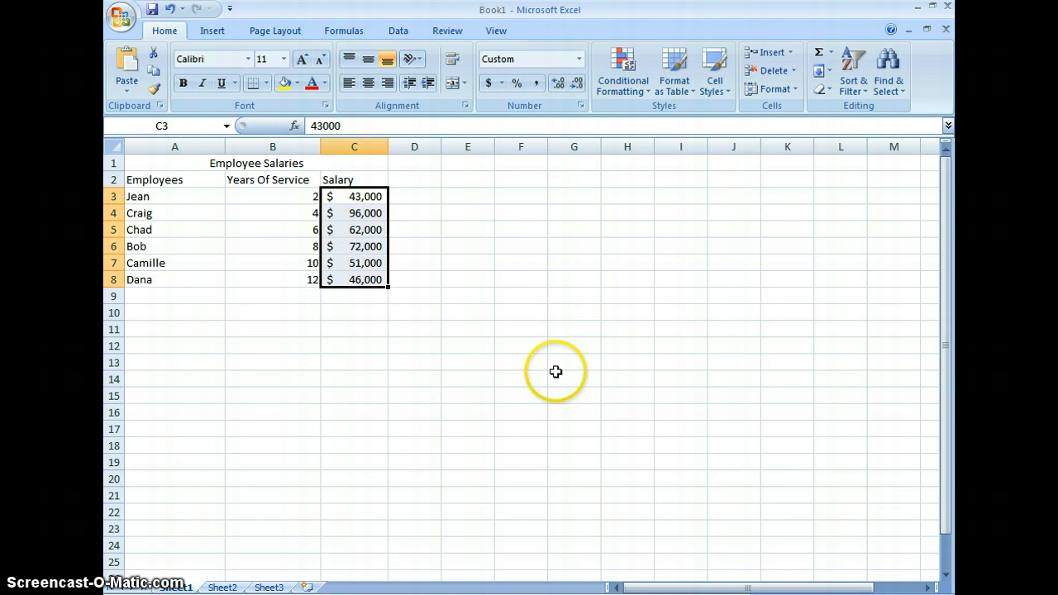
left_click(365, 344)
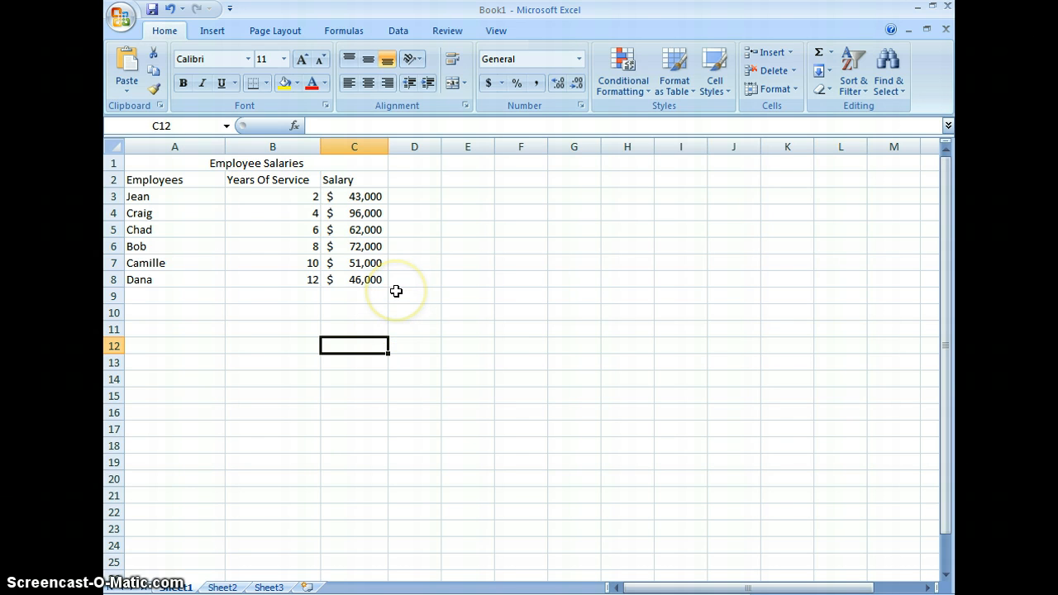
Apply a Thick Box Border around the whole table A1:C8
left_click(367, 279)
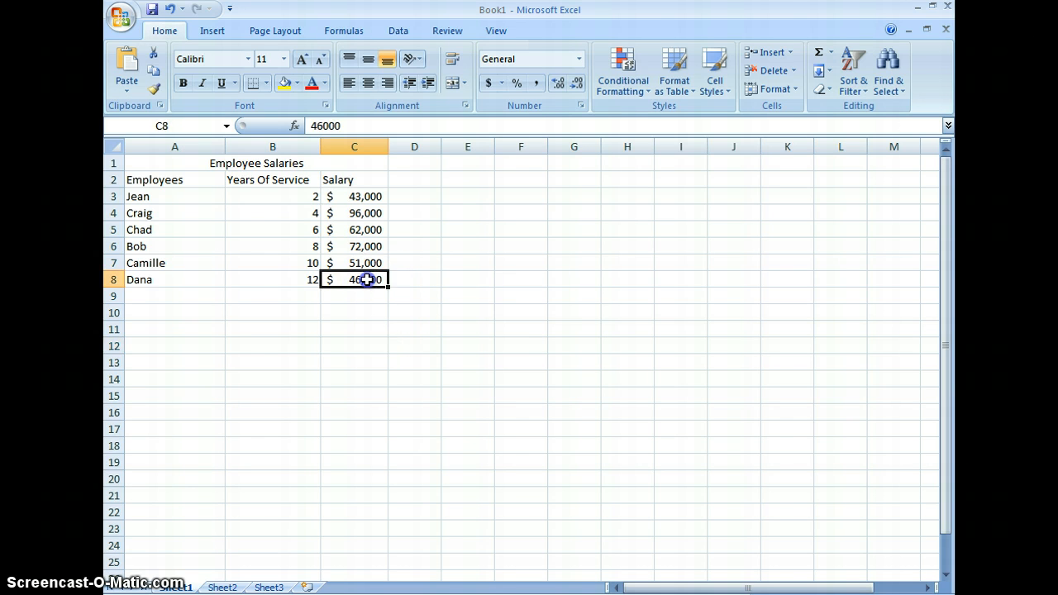
left_click_drag(367, 279, 150, 160)
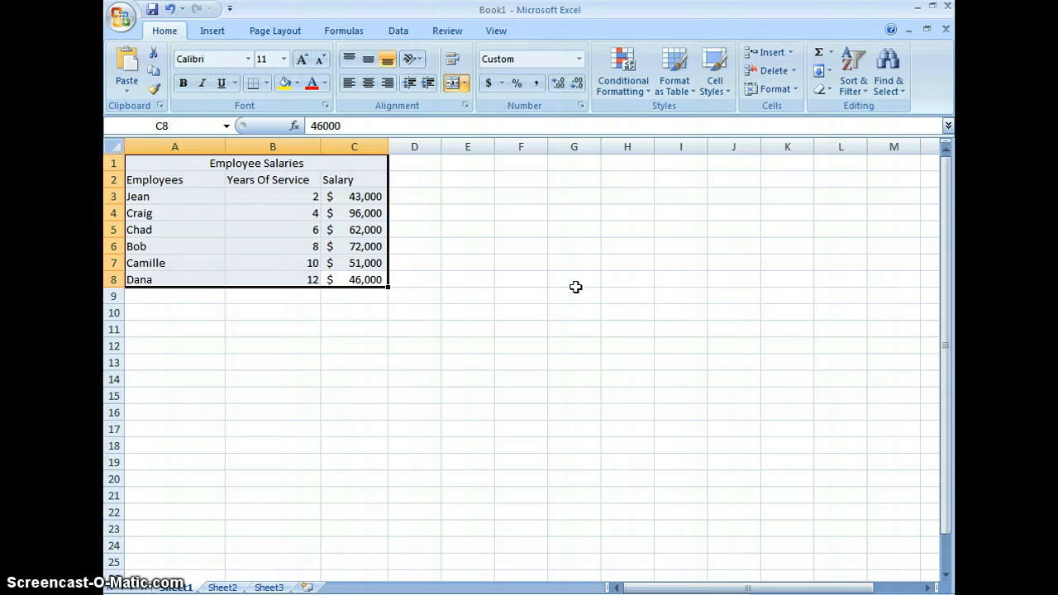
left_click(264, 84)
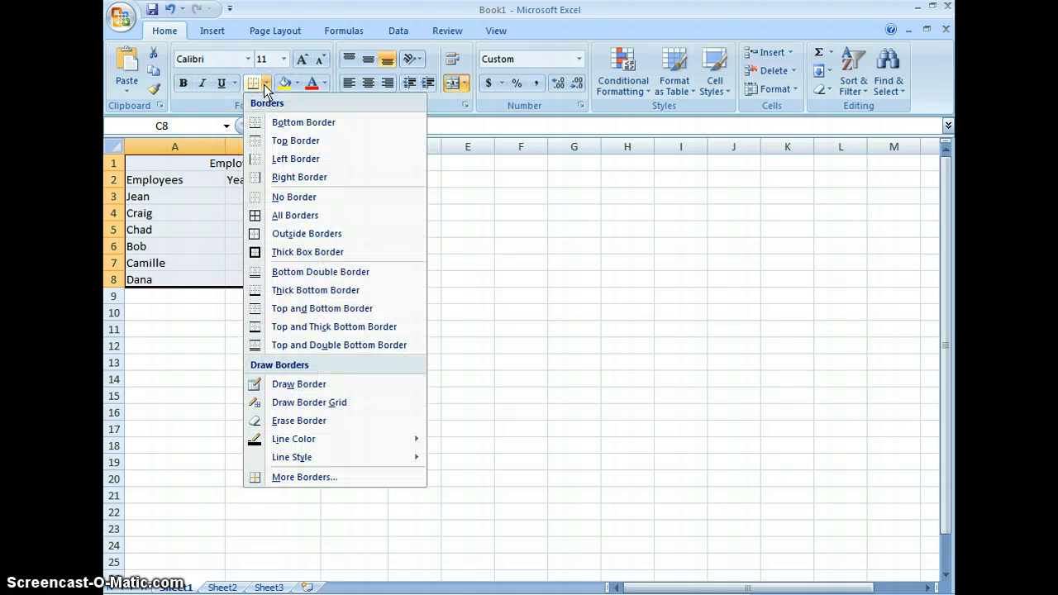
left_click(314, 261)
left_click(639, 318)
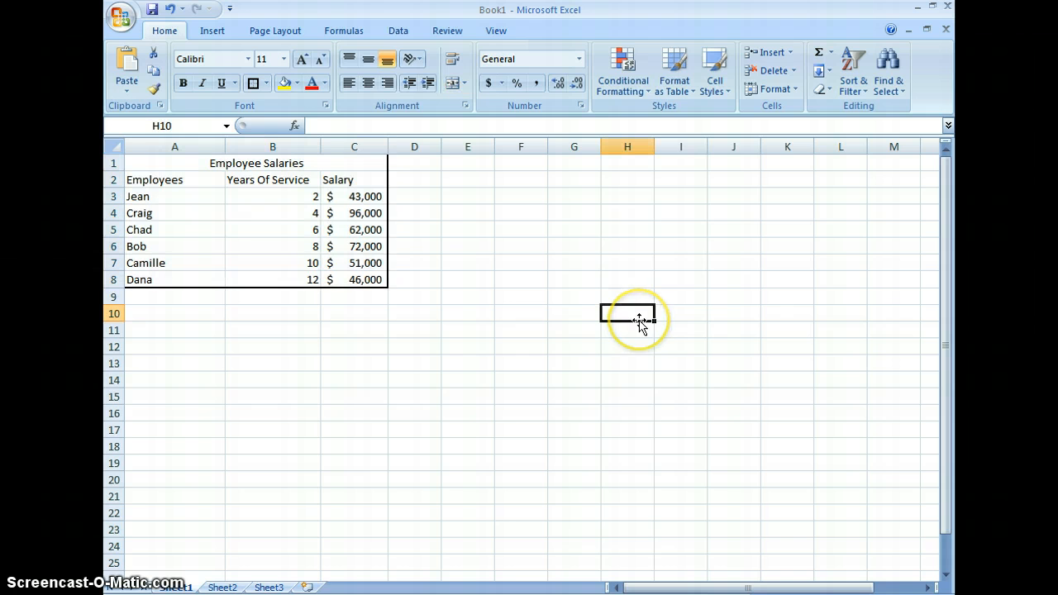